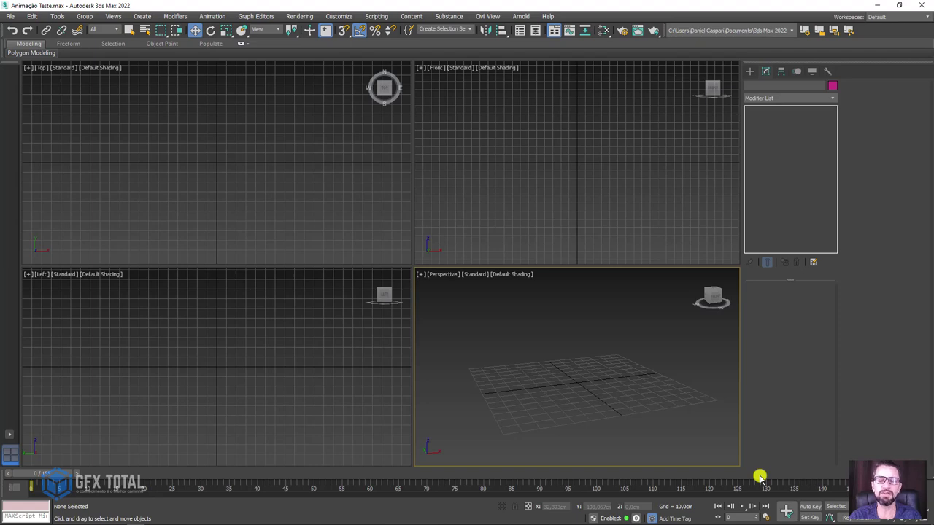
# - Play the example bar-chart animation to frame 54 and read the viewer's request in the PDF
pyautogui.moveTo(55, 474); pyautogui.dragTo(793, 476)
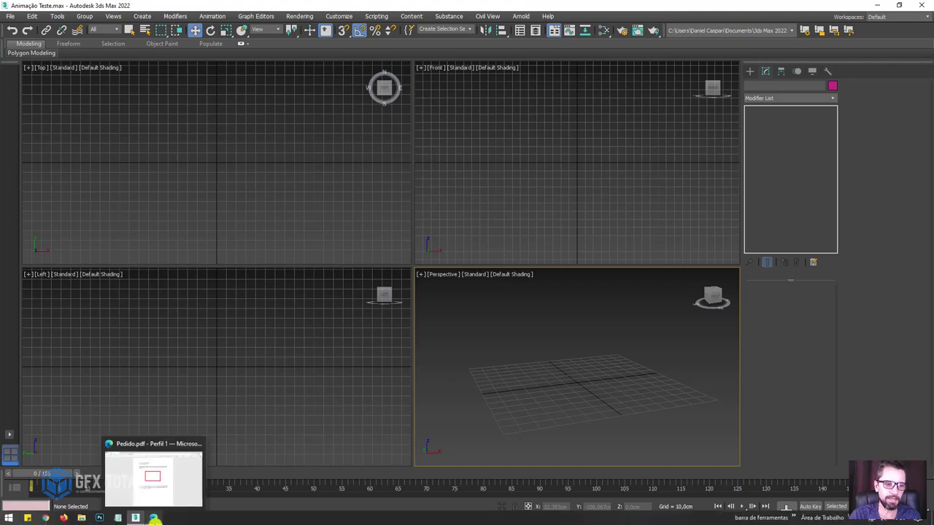
pyautogui.click(153, 518)
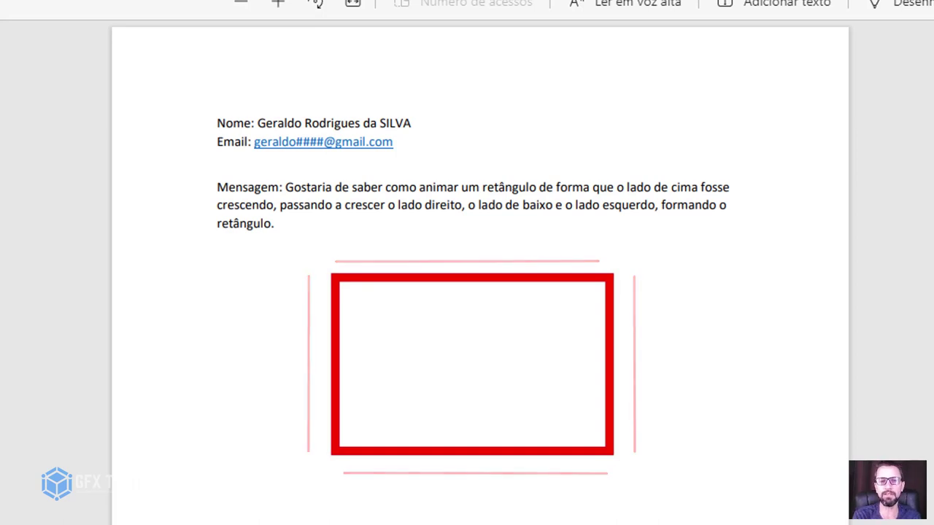
pyautogui.scroll(-2, 672, 513)
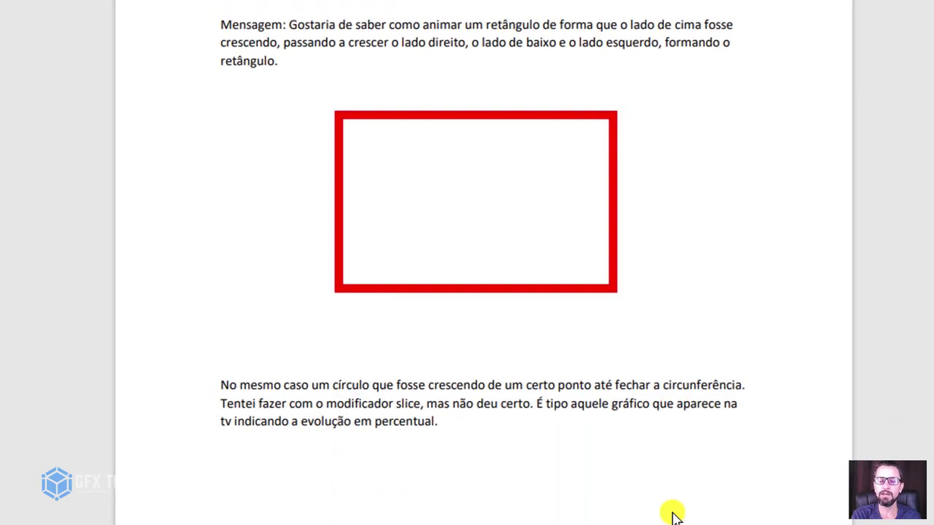
pyautogui.scroll(-2, 676, 354)
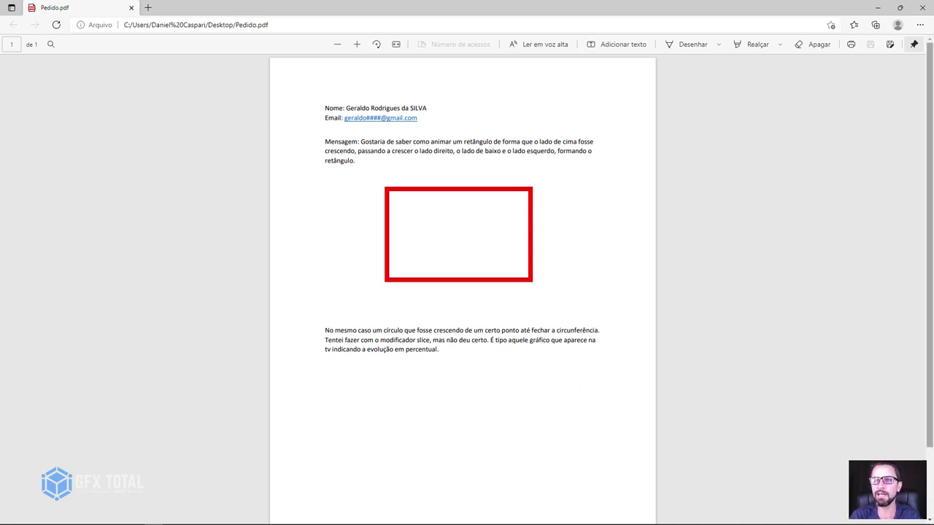
pyautogui.click(875, 11)
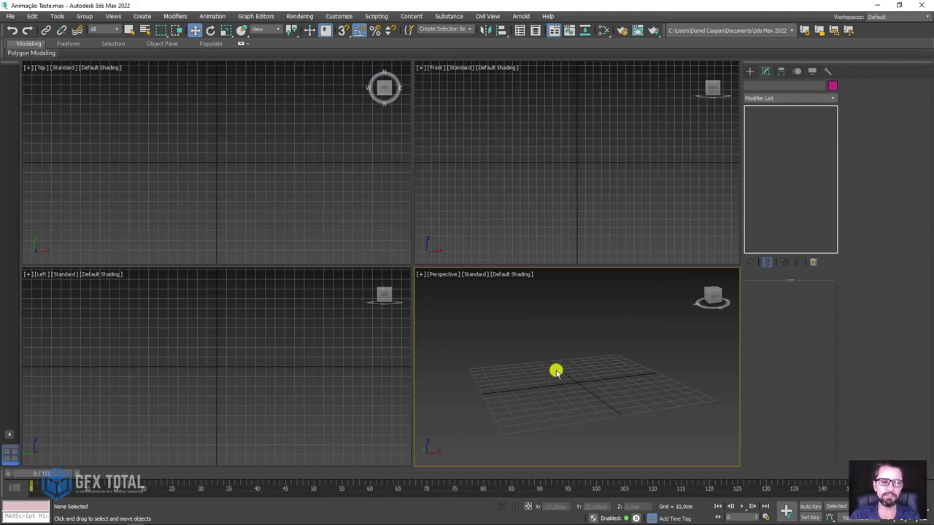
# - Scrub the example animation to frame 87 and back to review the growing bars
pyautogui.moveTo(557, 369); pyautogui.dragTo(539, 378, button='middle')
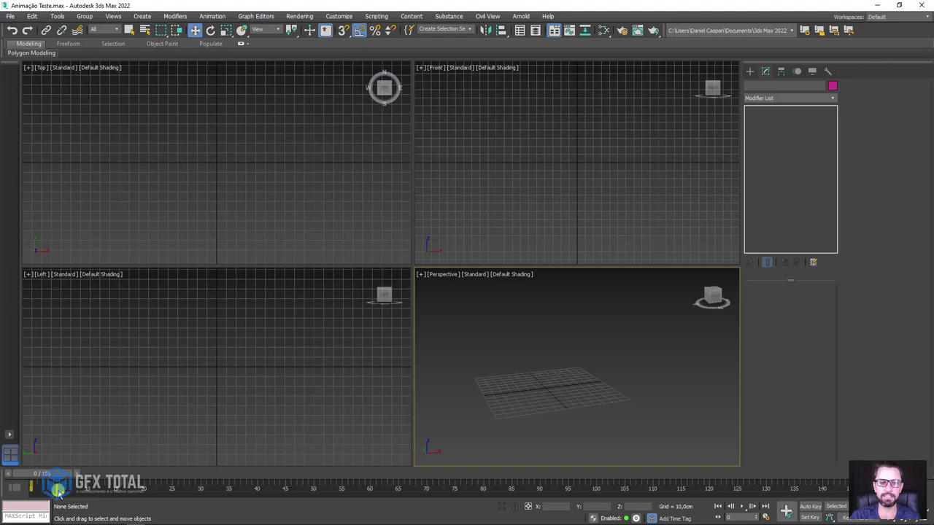
pyautogui.moveTo(55, 479)
pyautogui.mouseDown()
pyautogui.moveTo(793, 479)
pyautogui.moveTo(7, 475)
pyautogui.moveTo(288, 461)
pyautogui.moveTo(802, 474)
pyautogui.moveTo(167, 461)
pyautogui.moveTo(154, 450)
pyautogui.moveTo(671, 444)
pyautogui.moveTo(803, 452)
pyautogui.moveTo(226, 454)
pyautogui.moveTo(302, 454)
pyautogui.mouseUp()
pyautogui.press('w')
pyautogui.scroll(-3, 608, 380)
pyautogui.scroll(-1, 621, 383)
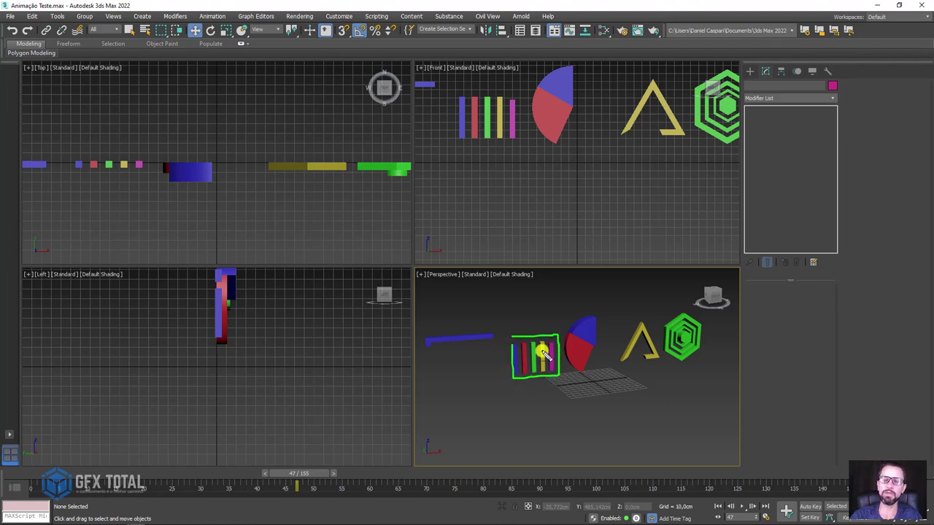
pyautogui.scroll(3, 613, 350)
pyautogui.scroll(5, 562, 361)
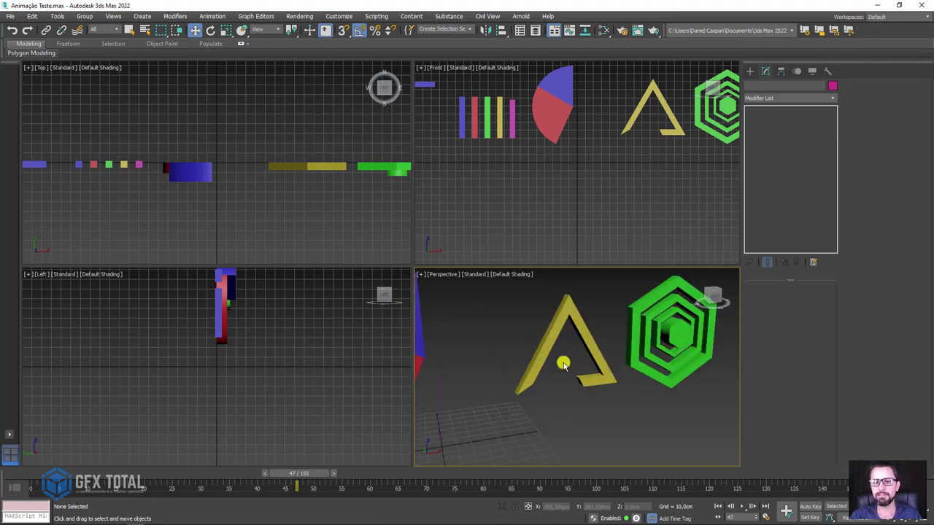
pyautogui.moveTo(299, 485)
pyautogui.mouseDown()
pyautogui.moveTo(344, 467)
pyautogui.moveTo(109, 475)
pyautogui.moveTo(538, 481)
pyautogui.moveTo(11, 478)
pyautogui.mouseUp()
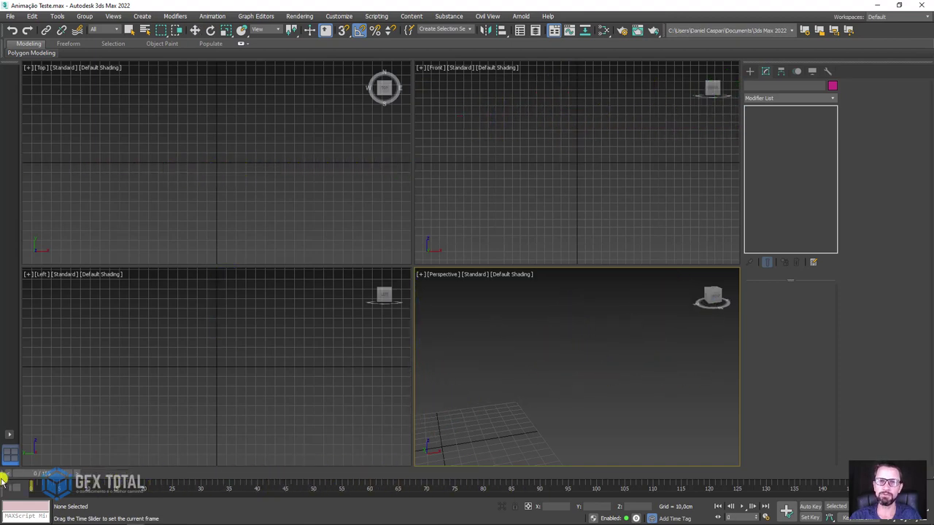
# - Reset 3ds Max via File > Reset, confirming with Yes
pyautogui.press('w')
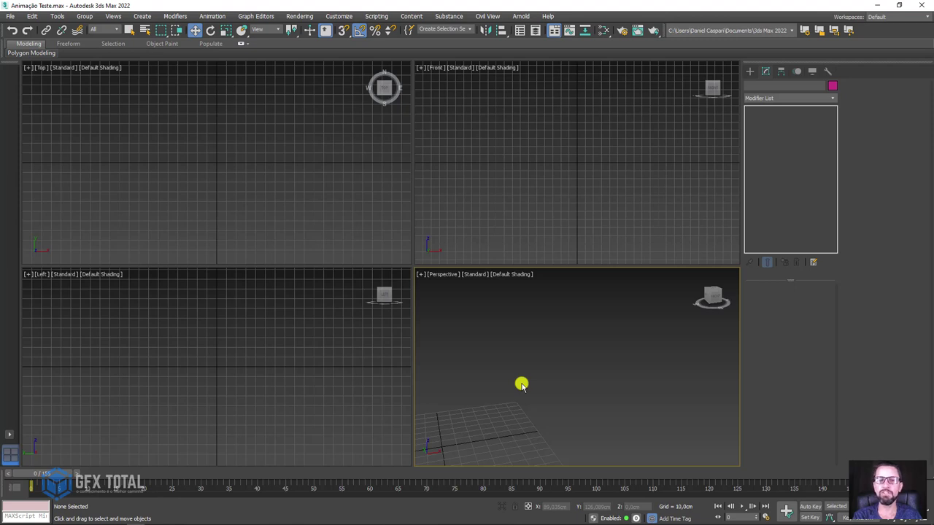
pyautogui.click(11, 16)
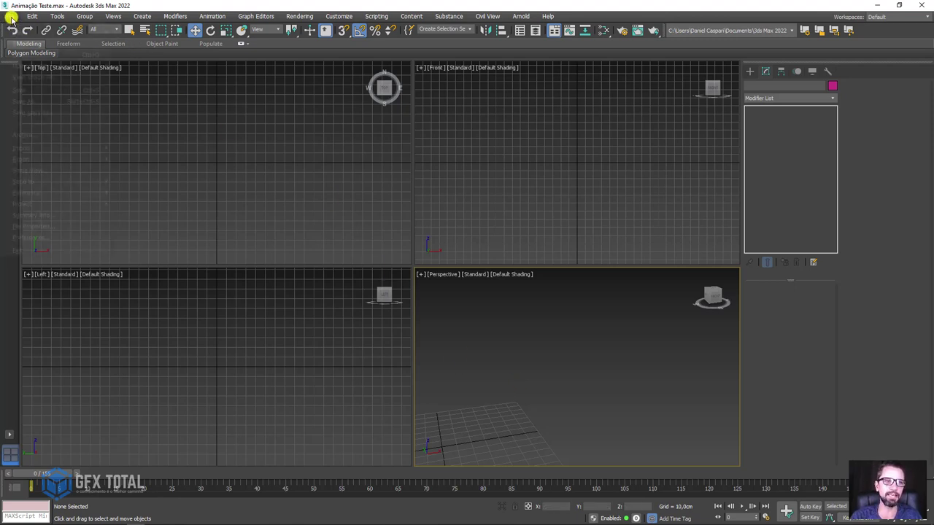
pyautogui.click(36, 48)
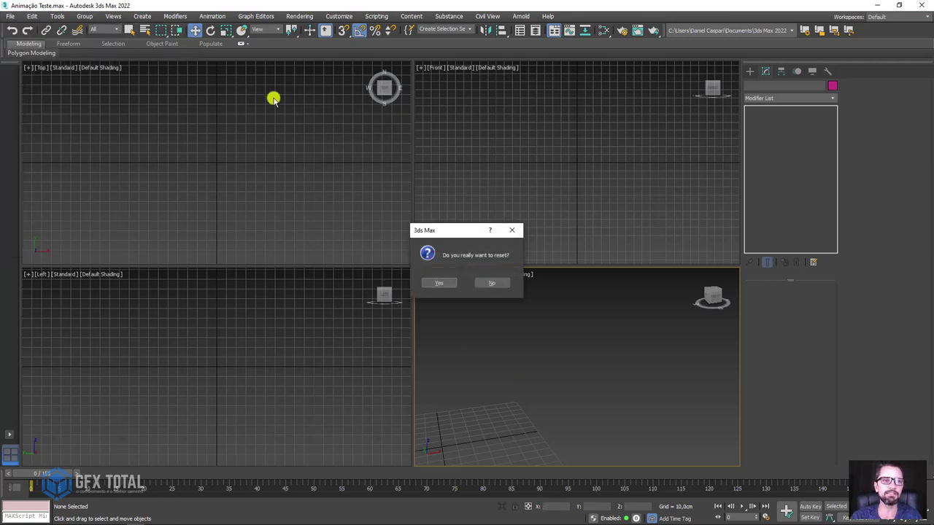
pyautogui.click(440, 283)
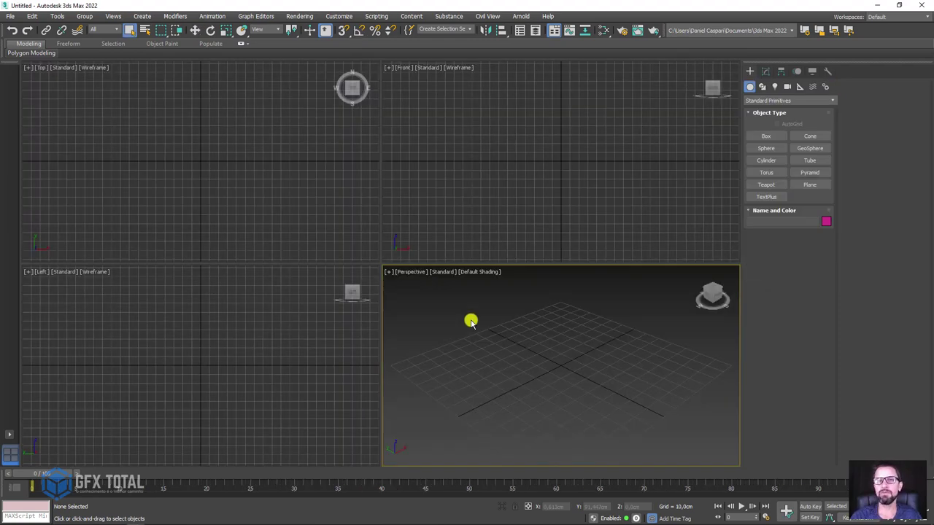
# - Draw yellow Box001 at the grid centre, 10,75 cm square and 44,9 cm tall
pyautogui.click(766, 136)
pyautogui.moveTo(556, 369); pyautogui.dragTo(567, 365)
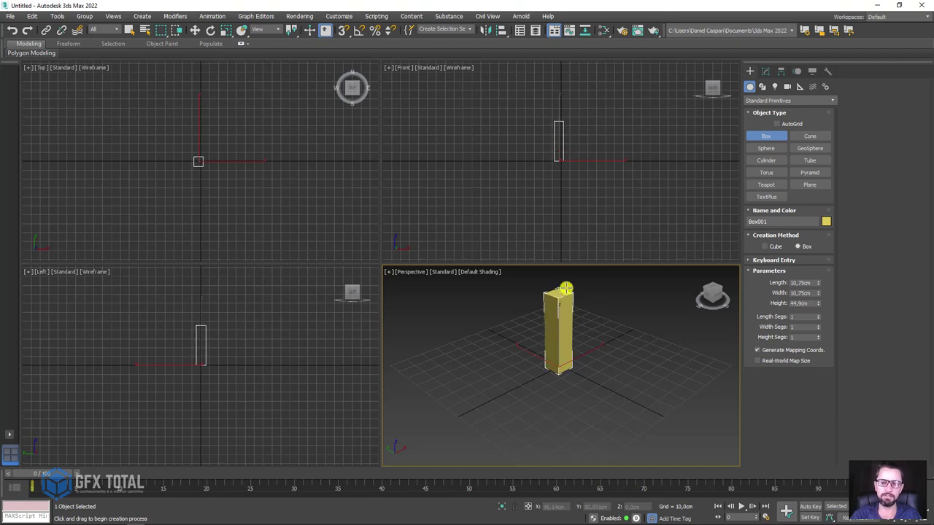
pyautogui.moveTo(543, 294)
pyautogui.mouseDown(button='middle')
pyautogui.moveTo(542, 366)
pyautogui.moveTo(536, 359)
pyautogui.mouseUp(button='middle')
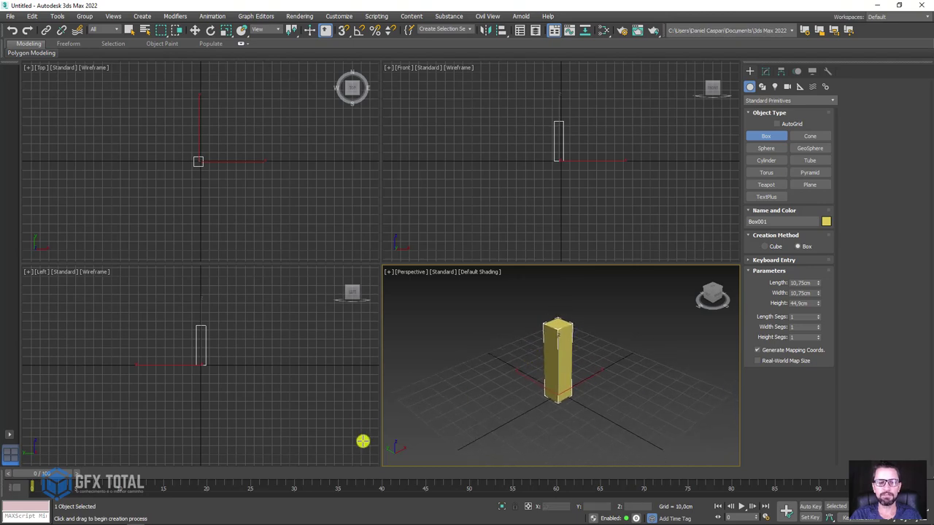
pyautogui.moveTo(31, 477)
pyautogui.mouseDown()
pyautogui.moveTo(293, 482)
pyautogui.moveTo(76, 500)
pyautogui.moveTo(35, 488)
pyautogui.mouseUp()
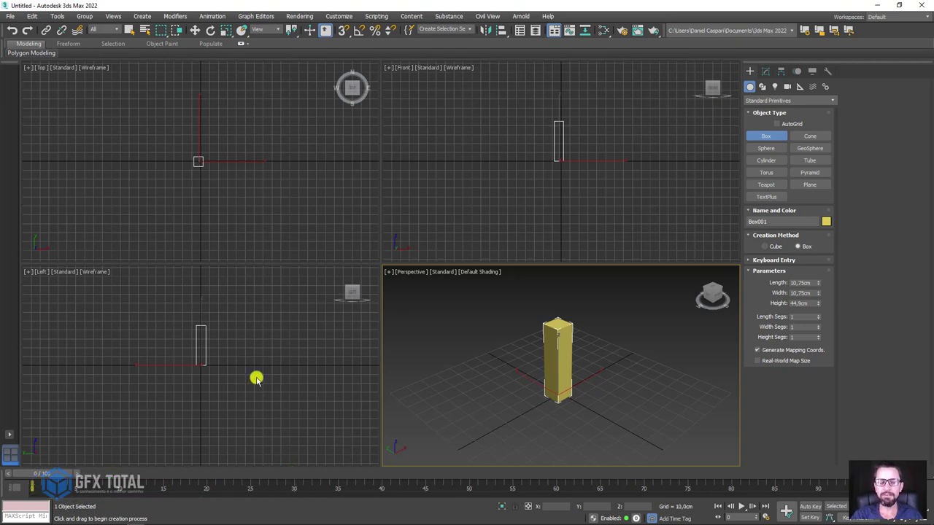
# - Turn on Auto Key and set Box001's height to 0 at frame 0
pyautogui.click(810, 506)
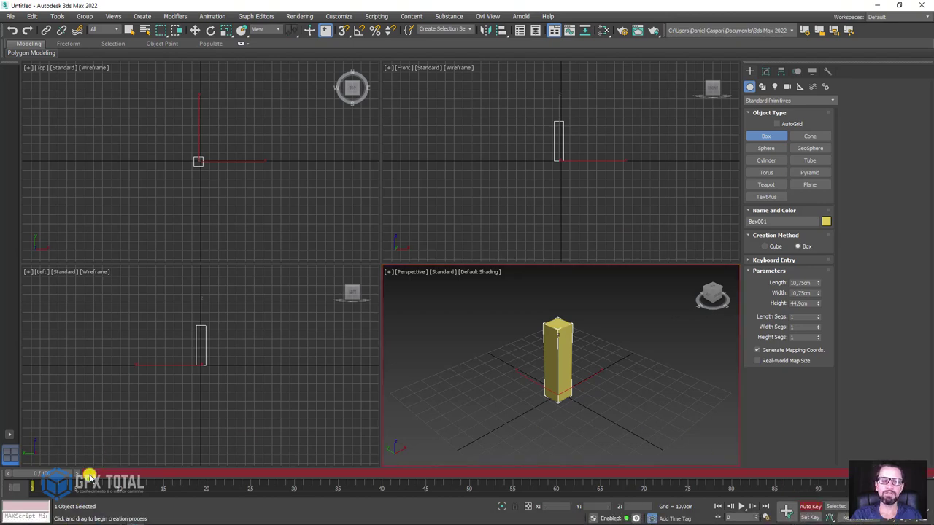
pyautogui.moveTo(44, 480)
pyautogui.mouseDown()
pyautogui.moveTo(104, 478)
pyautogui.moveTo(36, 479)
pyautogui.mouseUp()
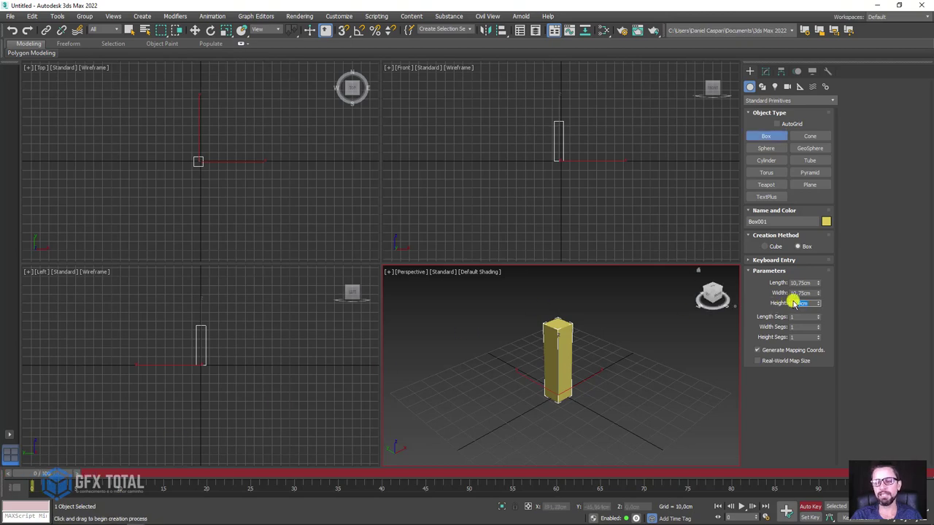
pyautogui.doubleClick(799, 303)
pyautogui.write('0')
pyautogui.press('Return')
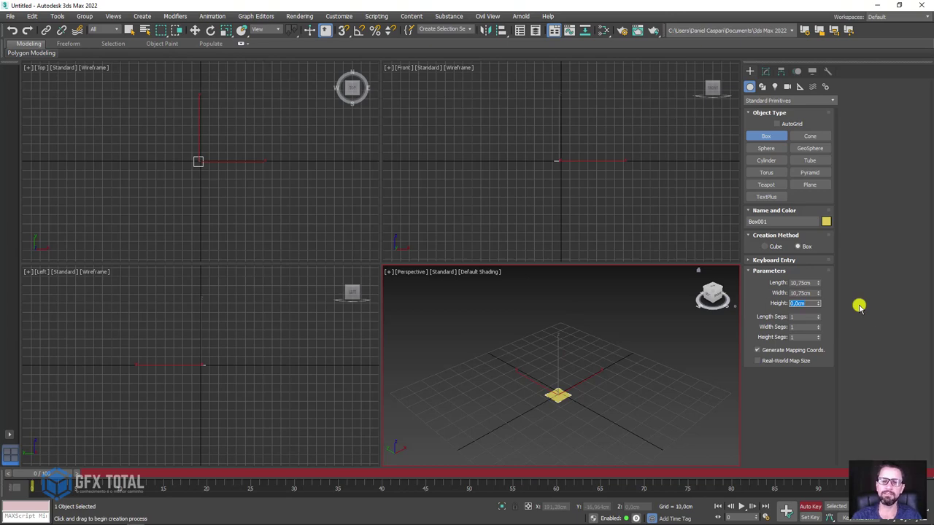
# - At frame 20 set Box001's height to 60 cm, then scrub to check the growth
pyautogui.moveTo(44, 476); pyautogui.dragTo(210, 475)
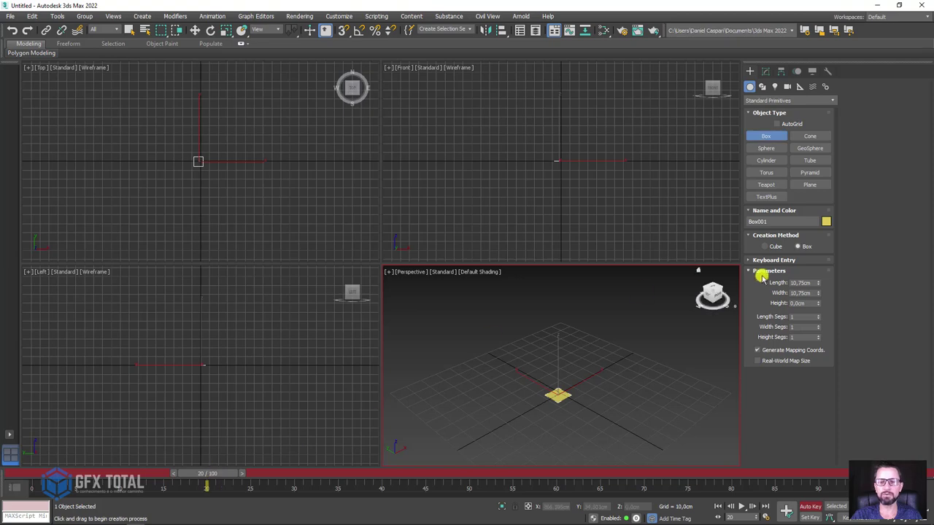
pyautogui.doubleClick(803, 302)
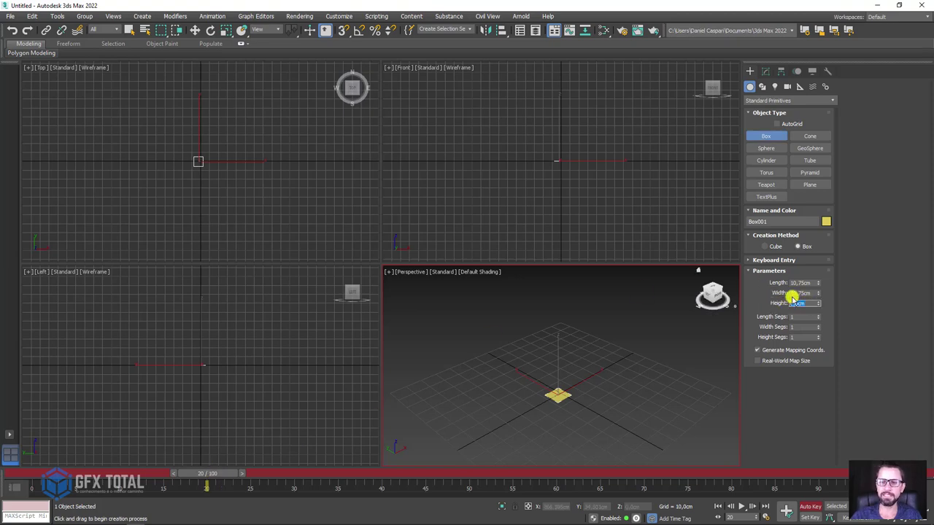
pyautogui.write('60')
pyautogui.press('Return')
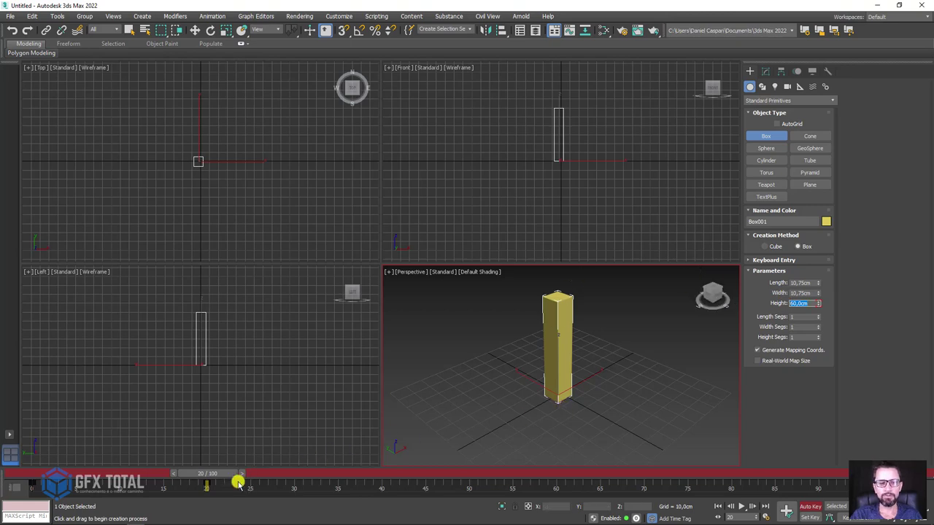
pyautogui.moveTo(215, 476); pyautogui.dragTo(232, 475)
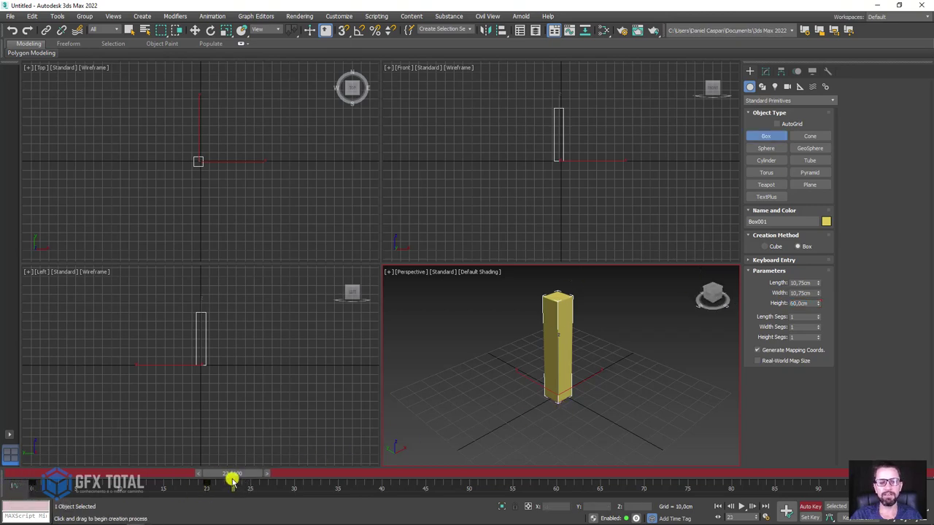
pyautogui.moveTo(223, 478)
pyautogui.mouseDown()
pyautogui.moveTo(21, 473)
pyautogui.moveTo(234, 470)
pyautogui.moveTo(29, 474)
pyautogui.mouseUp()
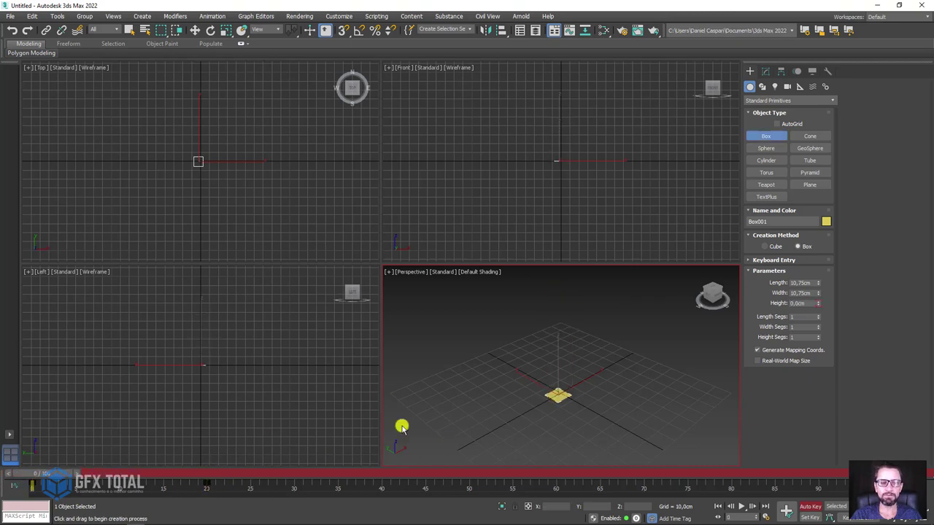
# - Set Box001's Visibility to 0,0 in Object Properties and scrub to confirm it starts hidden
pyautogui.scroll(4, 516, 346)
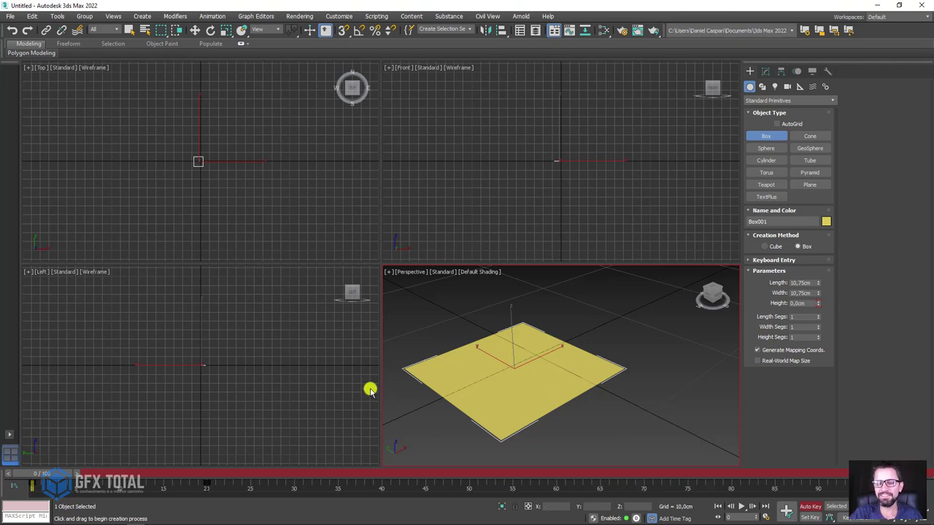
pyautogui.scroll(-2, 518, 401)
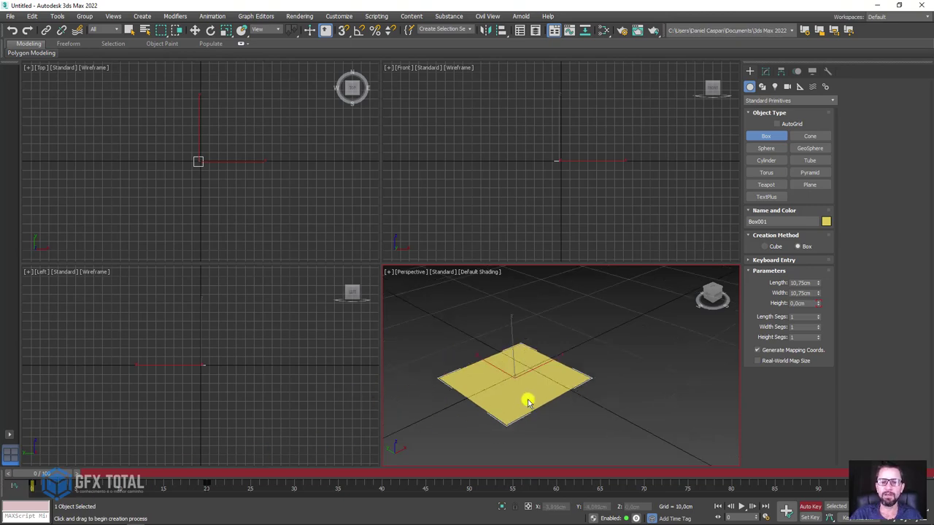
pyautogui.scroll(-1, 530, 398)
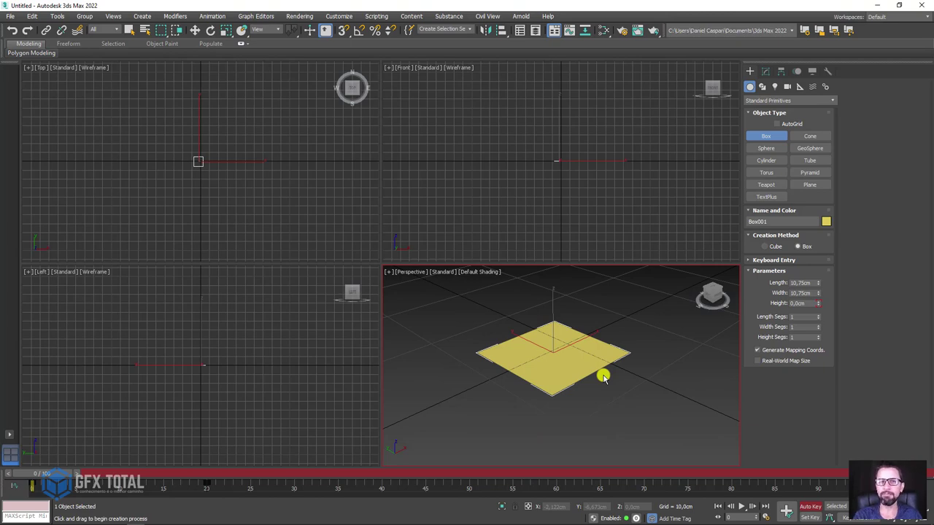
pyautogui.rightClick(554, 347)
pyautogui.rightClick(554, 346)
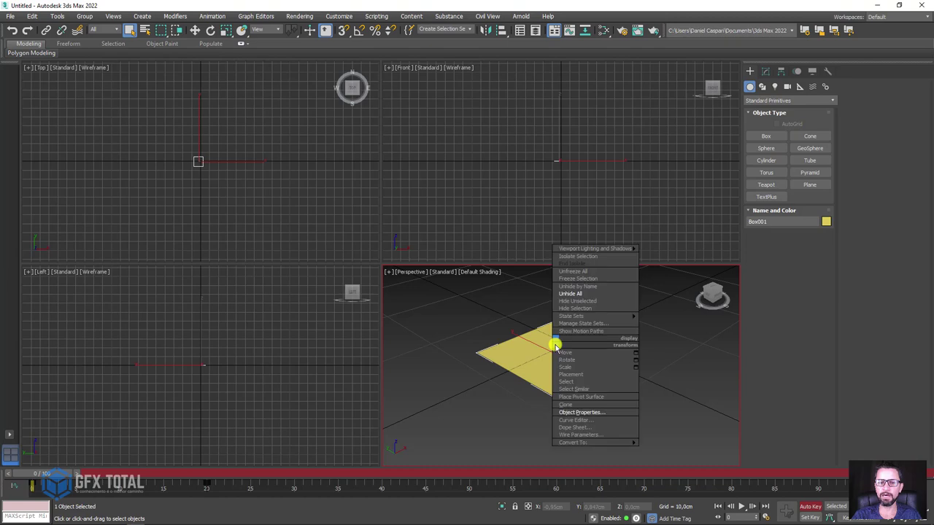
pyautogui.click(593, 412)
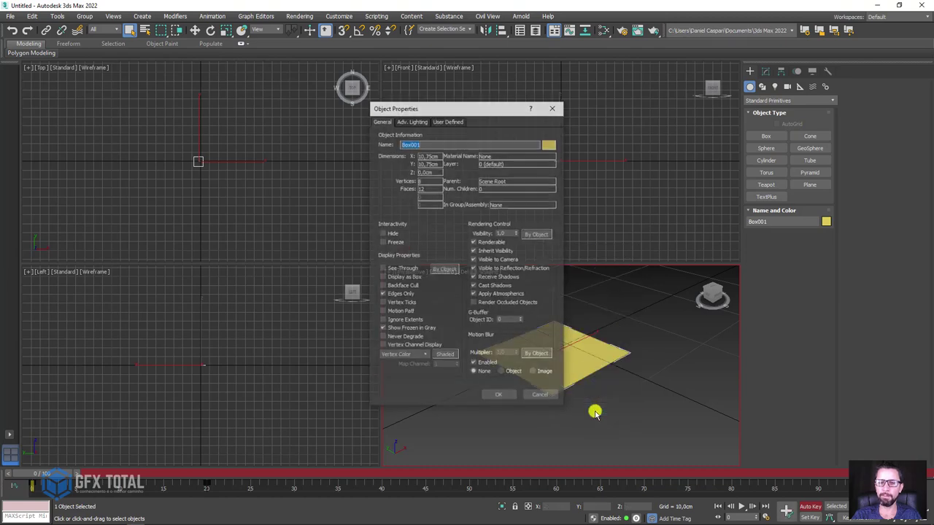
pyautogui.rightClick(516, 233)
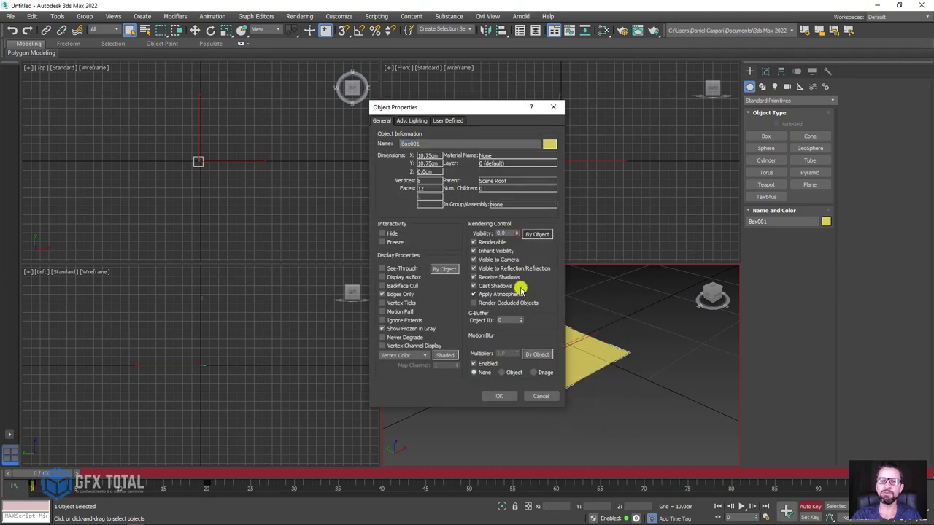
pyautogui.click(499, 396)
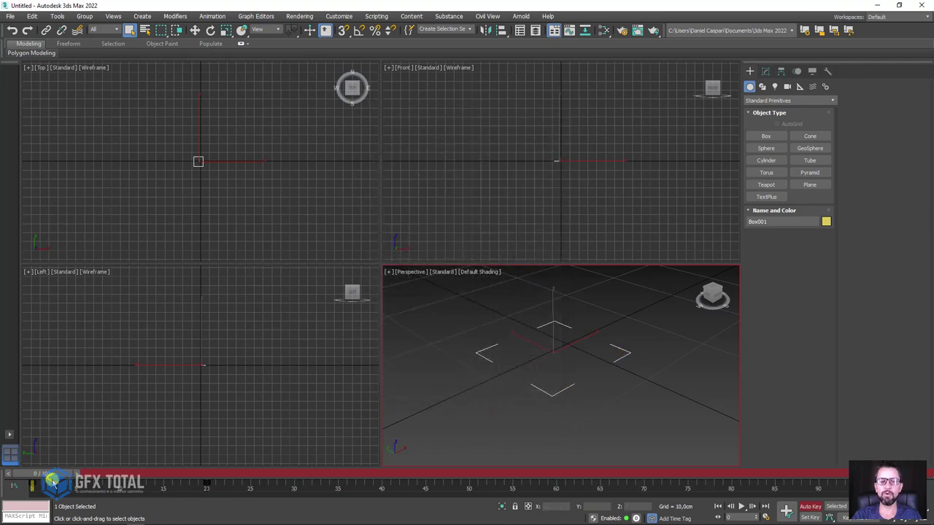
pyautogui.moveTo(53, 472)
pyautogui.mouseDown()
pyautogui.moveTo(309, 475)
pyautogui.moveTo(24, 476)
pyautogui.moveTo(244, 484)
pyautogui.moveTo(60, 494)
pyautogui.mouseUp()
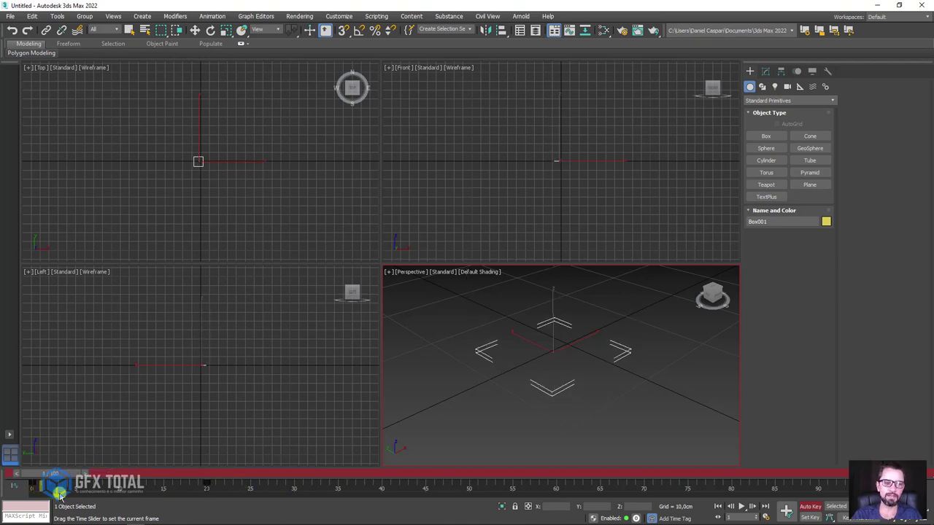
# - At frame 1, raise Box001's Visibility to 1,0 in Object Properties
pyautogui.press('q')
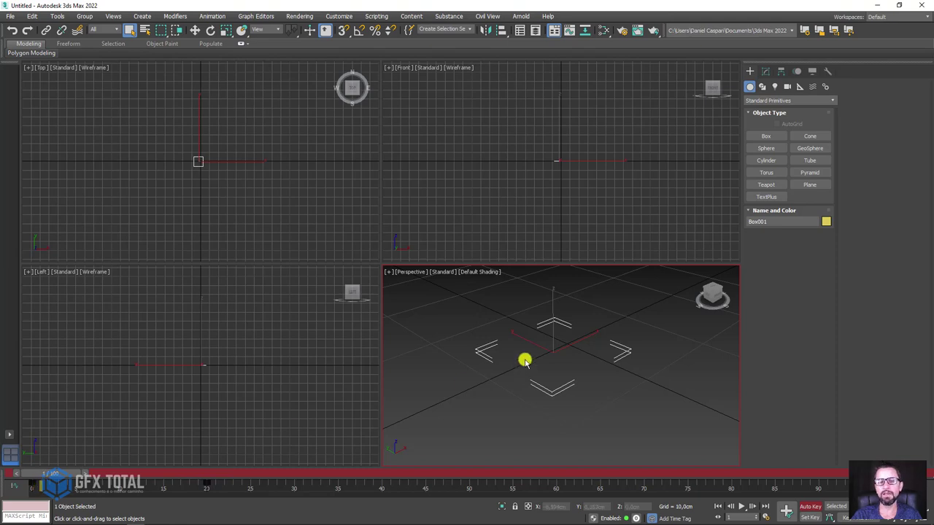
pyautogui.rightClick(526, 358)
pyautogui.click(567, 428)
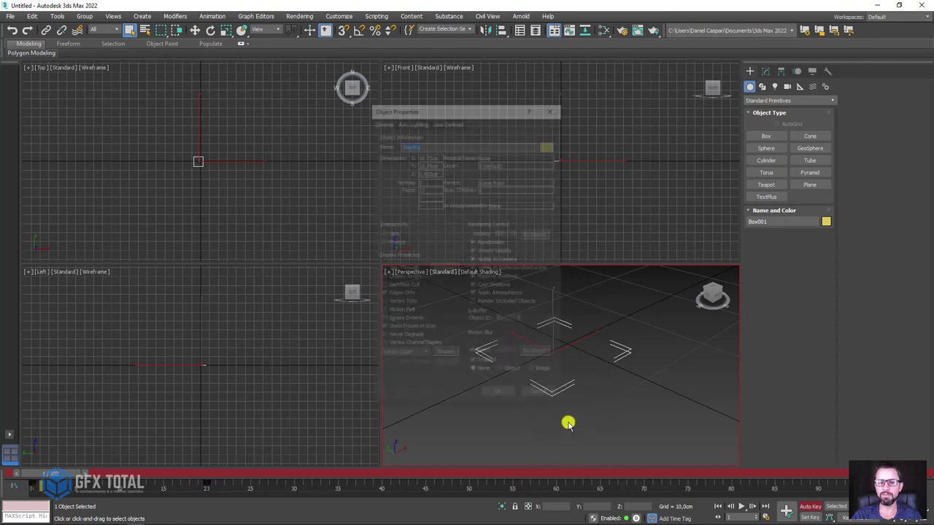
pyautogui.moveTo(518, 233); pyautogui.dragTo(521, 205)
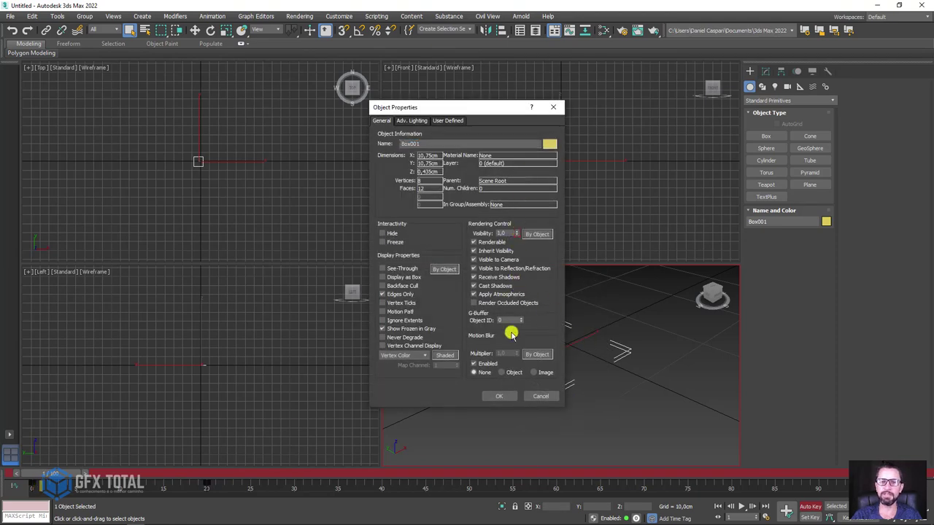
pyautogui.click(502, 396)
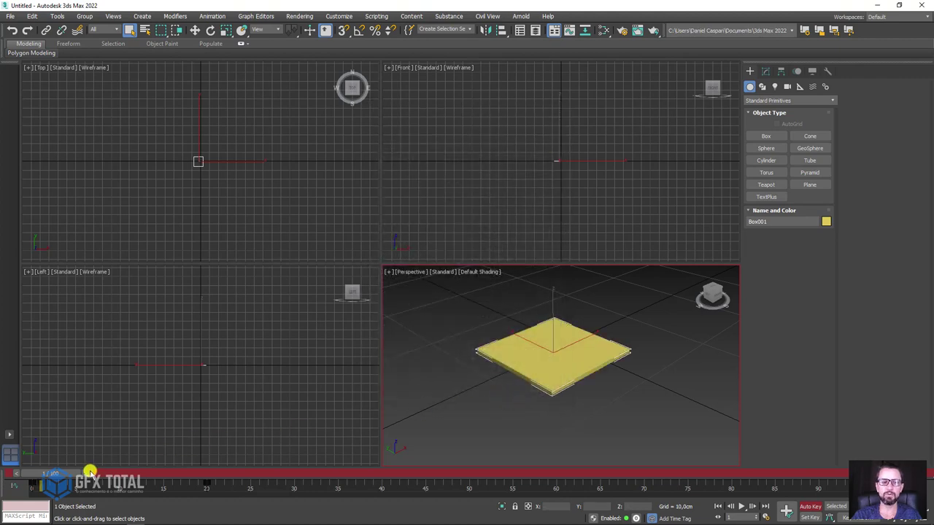
# - Scrub the timeline to check the box appearing, then turn off Auto Key
pyautogui.moveTo(59, 478)
pyautogui.mouseDown()
pyautogui.moveTo(33, 479)
pyautogui.moveTo(182, 476)
pyautogui.moveTo(21, 480)
pyautogui.moveTo(319, 478)
pyautogui.moveTo(22, 479)
pyautogui.moveTo(255, 479)
pyautogui.moveTo(219, 479)
pyautogui.mouseUp()
pyautogui.scroll(-3, 504, 339)
pyautogui.scroll(-3, 533, 380)
pyautogui.scroll(-2, 552, 423)
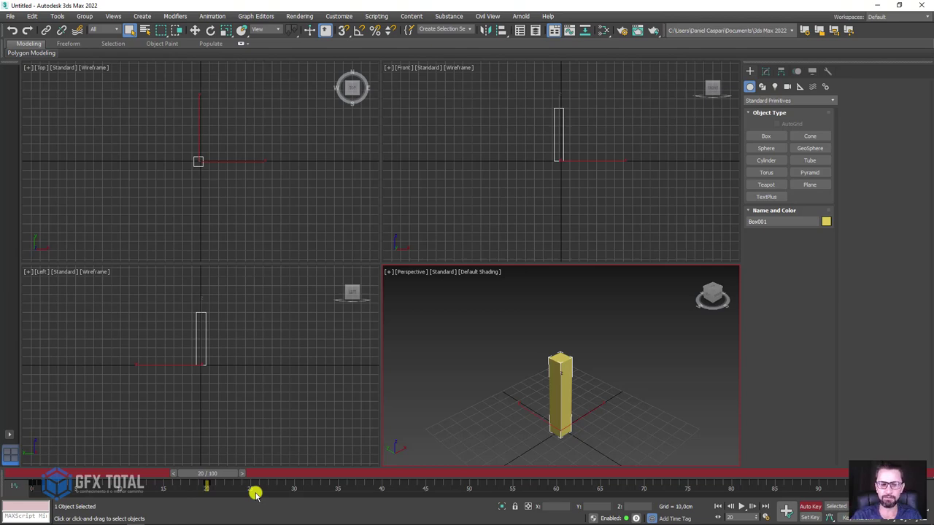
pyautogui.moveTo(693, 416); pyautogui.dragTo(609, 398, button='middle')
pyautogui.click(808, 506)
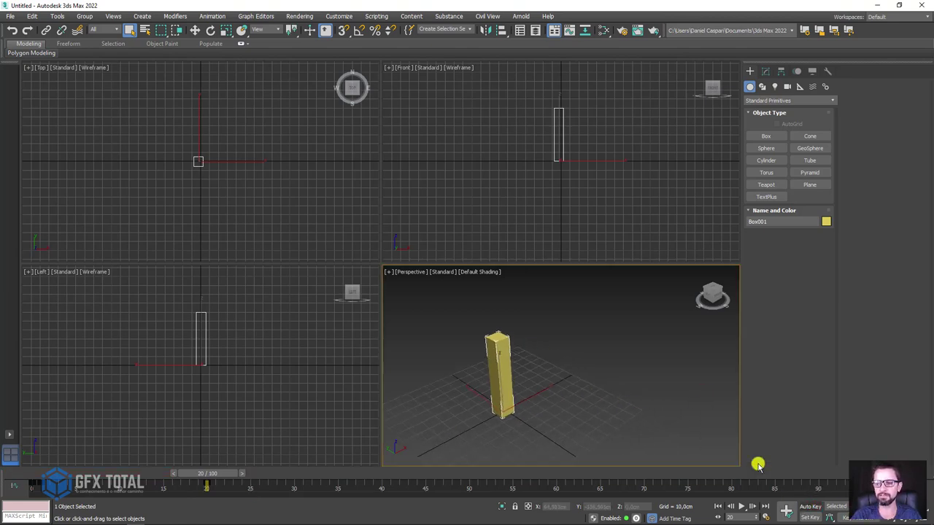
pyautogui.scroll(3, 495, 391)
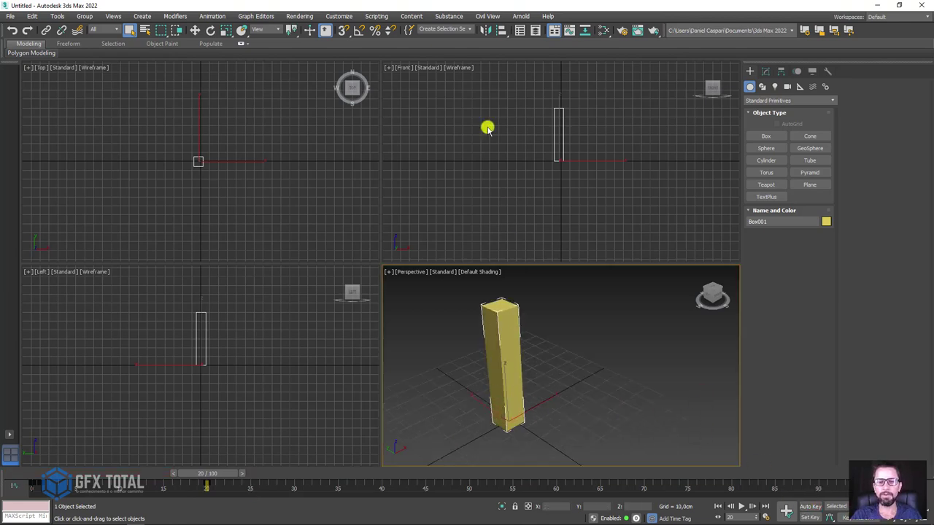
# - Frame Box001 with Z, maximise the Perspective viewport and orbit to a new angle
pyautogui.click(195, 29)
pyautogui.press('z')
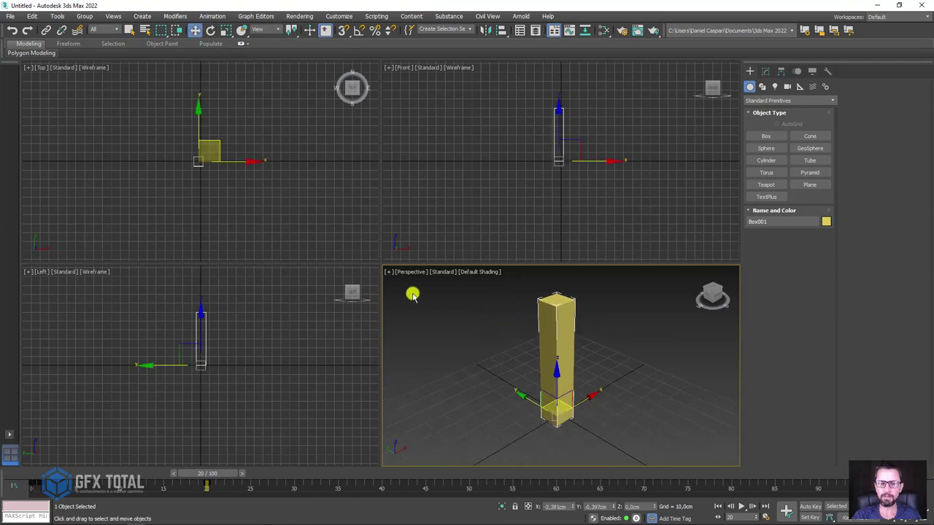
pyautogui.moveTo(381, 265); pyautogui.dragTo(219, 146)
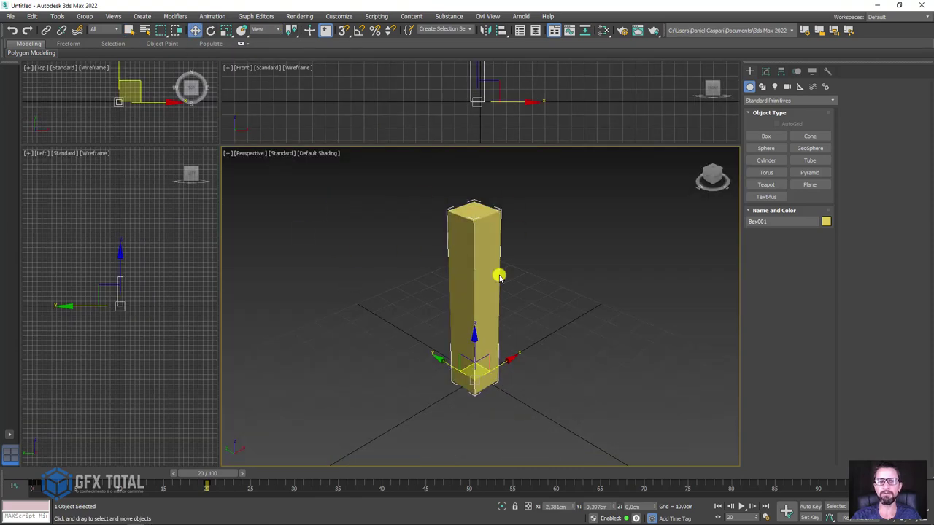
pyautogui.click(927, 514)
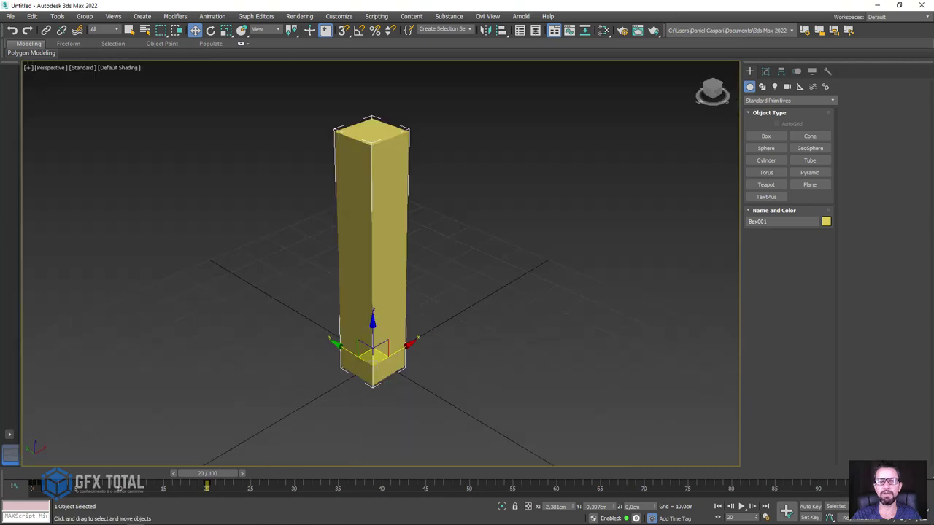
pyautogui.moveTo(480, 324)
pyautogui.keyDown('alt'); pyautogui.mouseDown(button='middle')
pyautogui.moveTo(400, 339)
pyautogui.moveTo(315, 404)
pyautogui.moveTo(467, 421)
pyautogui.moveTo(373, 419)
pyautogui.mouseUp(button='middle'); pyautogui.keyUp('alt')
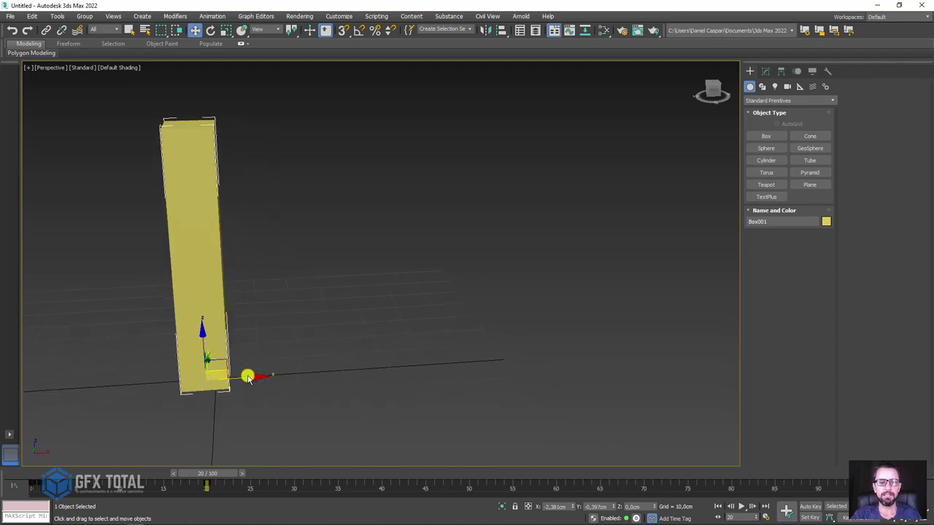
# - Clone the box along X as Box002 and colour it red
pyautogui.keyDown('shift'); pyautogui.moveTo(246, 377); pyautogui.dragTo(332, 378); pyautogui.keyUp('shift')
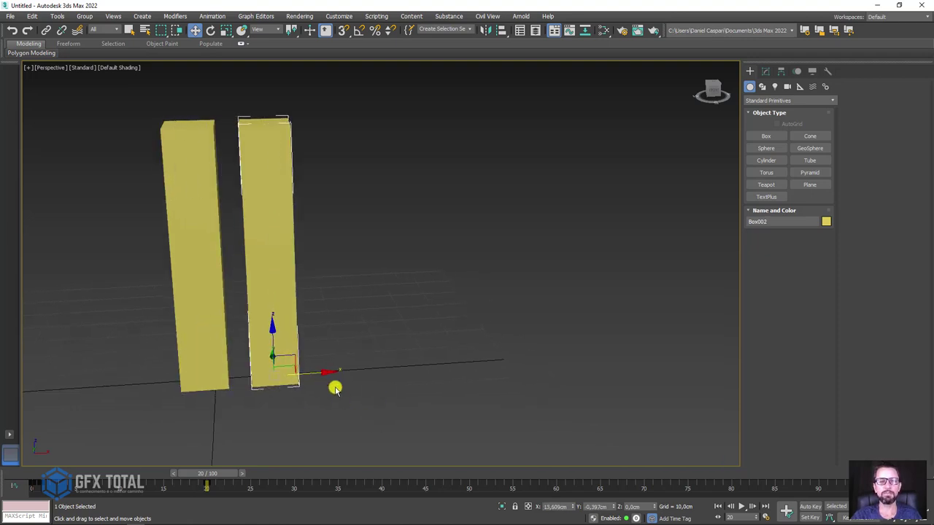
pyautogui.click(468, 308)
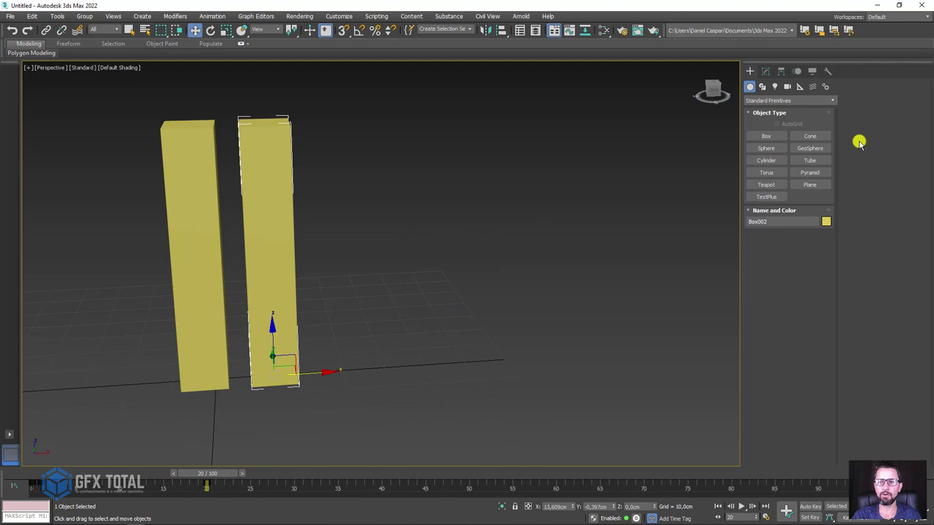
pyautogui.click(826, 221)
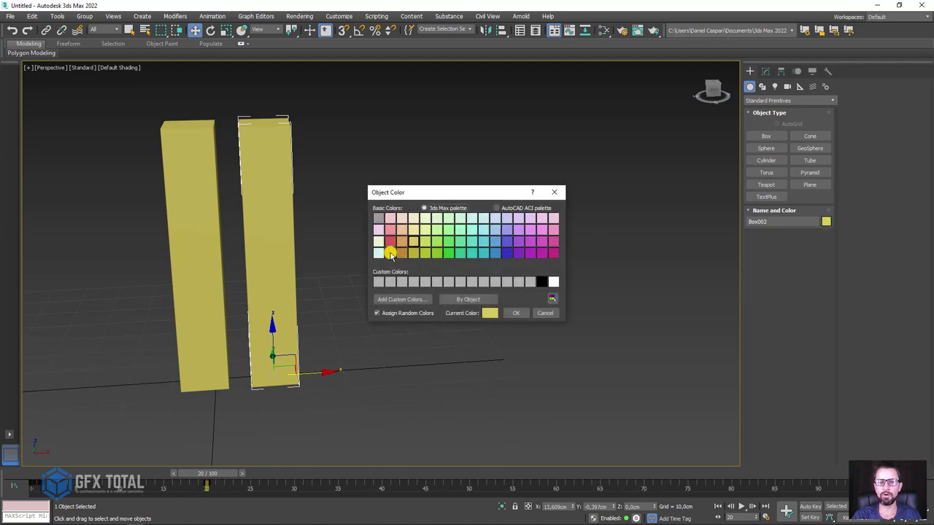
pyautogui.click(390, 242)
pyautogui.click(515, 313)
# - Preview both boxes growing from frame 0, then select the red box and open the Curve Editor
pyautogui.scroll(1, 421, 305)
pyautogui.scroll(2, 422, 305)
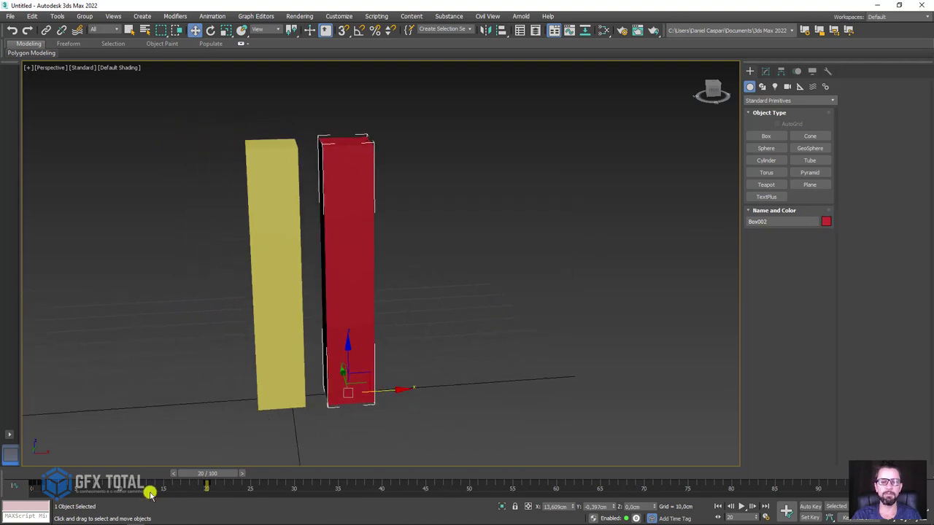
pyautogui.moveTo(180, 473)
pyautogui.mouseDown()
pyautogui.moveTo(104, 483)
pyautogui.moveTo(244, 482)
pyautogui.mouseUp()
pyautogui.press('w')
pyautogui.press('F4')
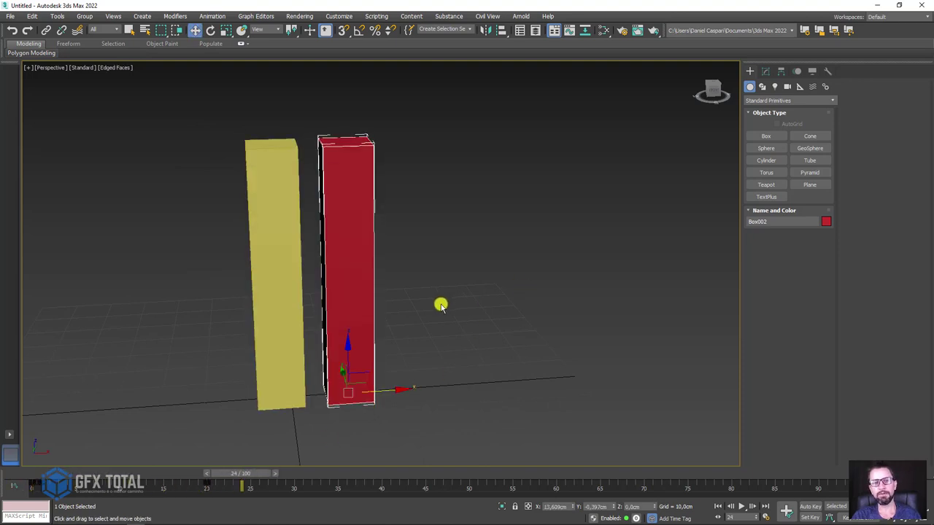
pyautogui.keyDown('alt'); pyautogui.moveTo(440, 305); pyautogui.dragTo(435, 319, button='middle'); pyautogui.keyUp('alt')
pyautogui.click(289, 399)
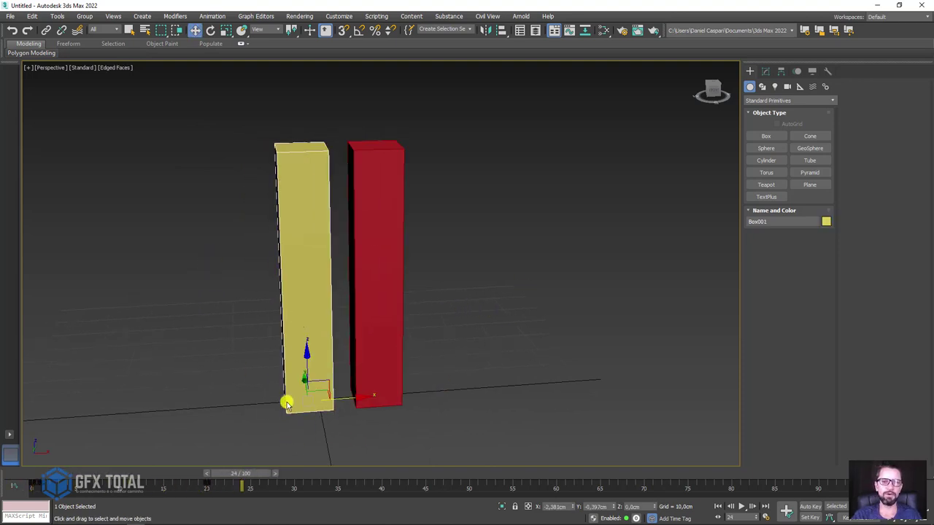
pyautogui.moveTo(250, 475)
pyautogui.mouseDown()
pyautogui.moveTo(3, 482)
pyautogui.moveTo(239, 476)
pyautogui.moveTo(8, 481)
pyautogui.moveTo(227, 475)
pyautogui.mouseUp()
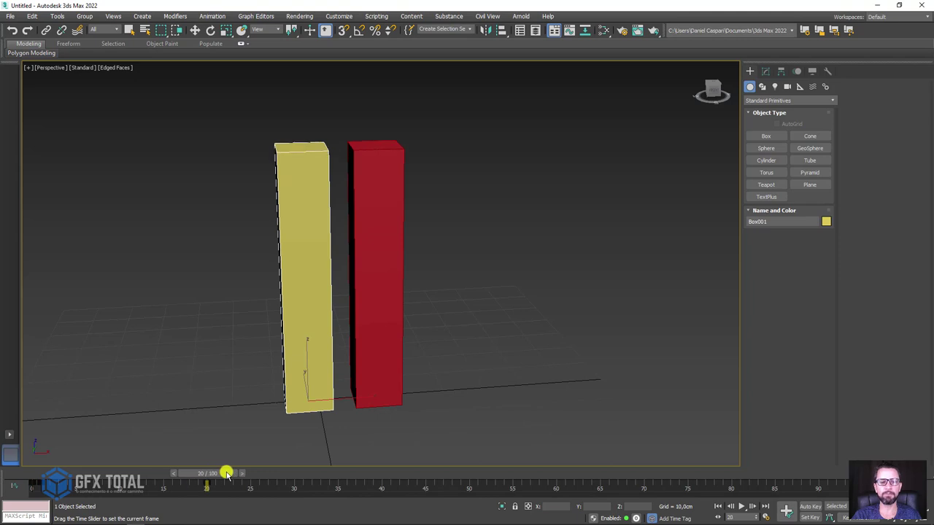
pyautogui.press('w')
pyautogui.moveTo(444, 162); pyautogui.dragTo(364, 368)
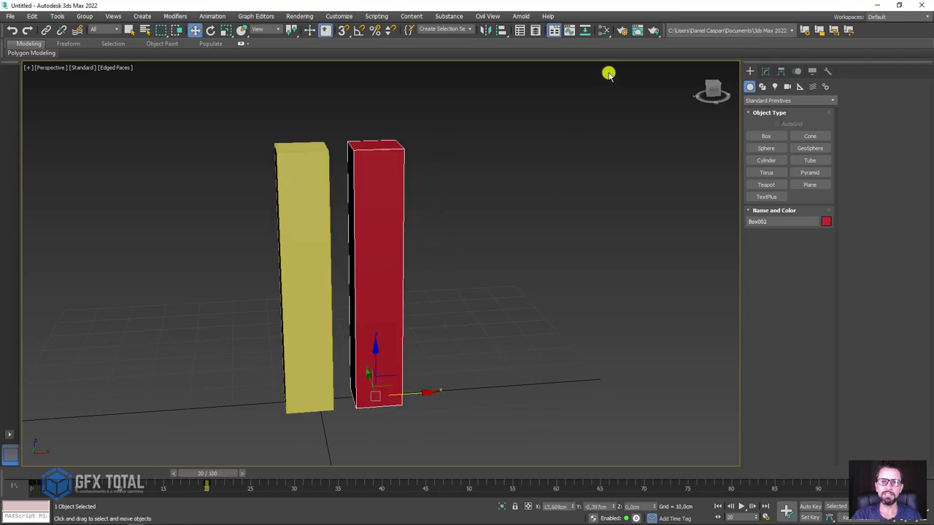
pyautogui.click(571, 31)
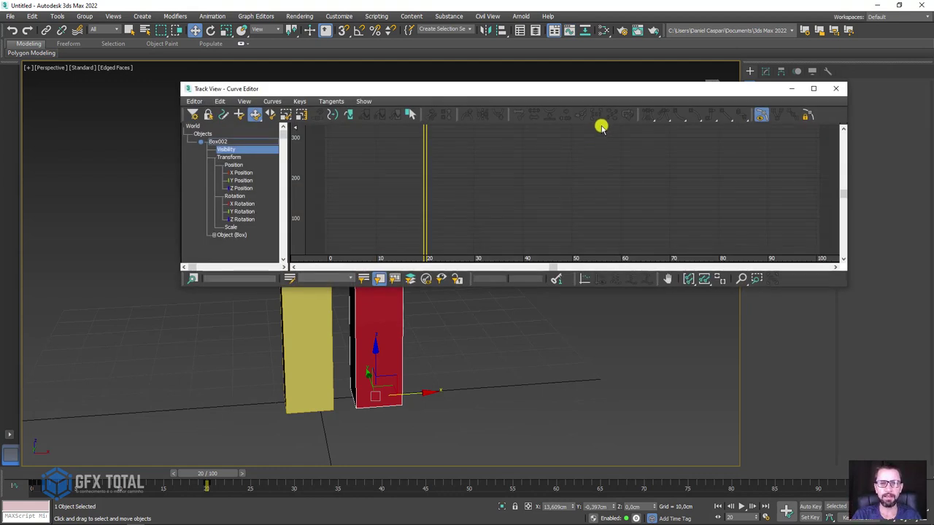
# - Position and resize the Curve Editor window and select the Box002 track
pyautogui.moveTo(563, 93); pyautogui.dragTo(507, 94)
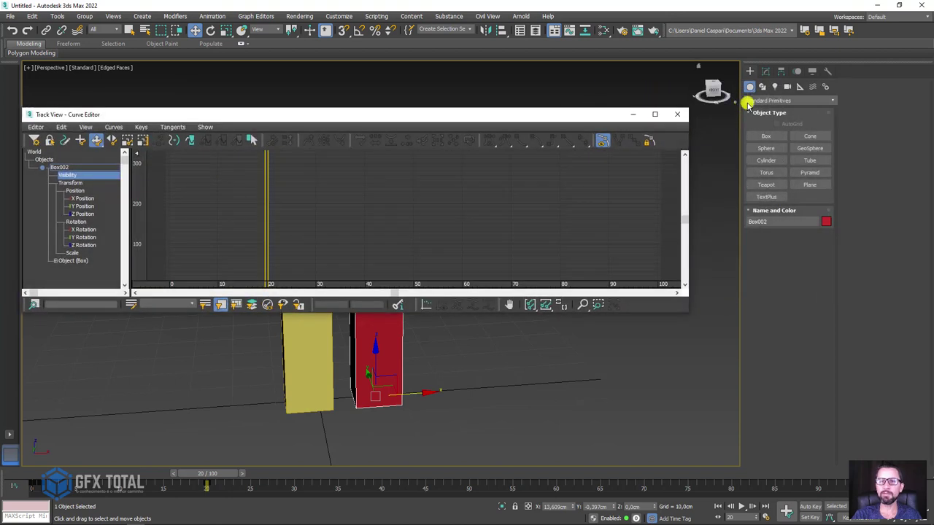
pyautogui.click(766, 71)
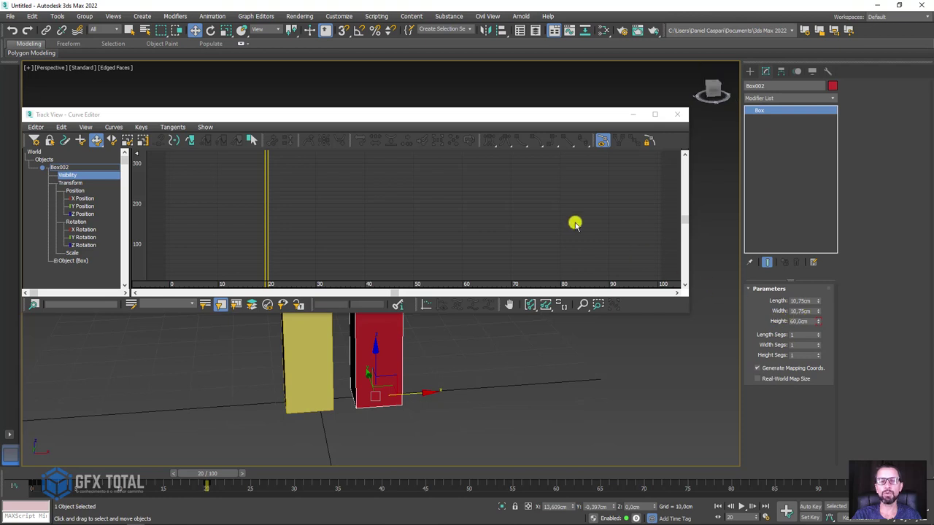
pyautogui.moveTo(350, 114); pyautogui.dragTo(516, 111)
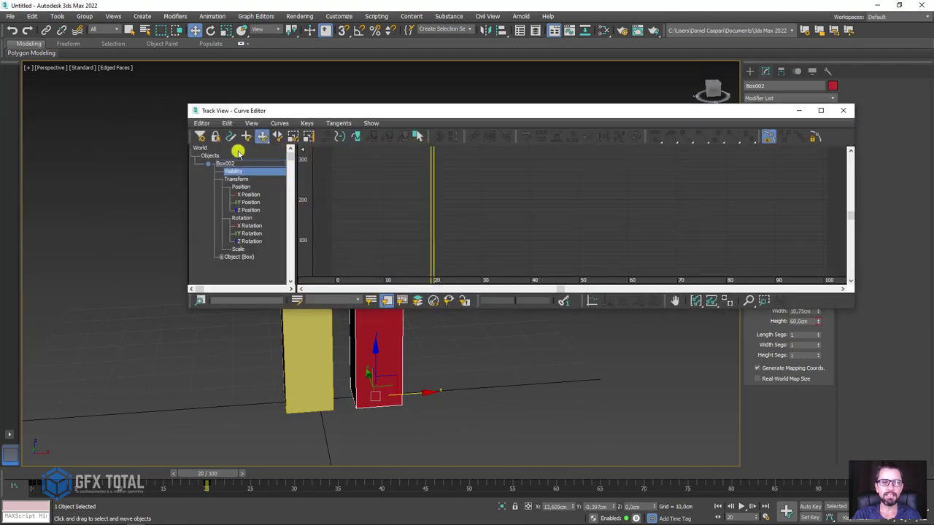
pyautogui.click(223, 165)
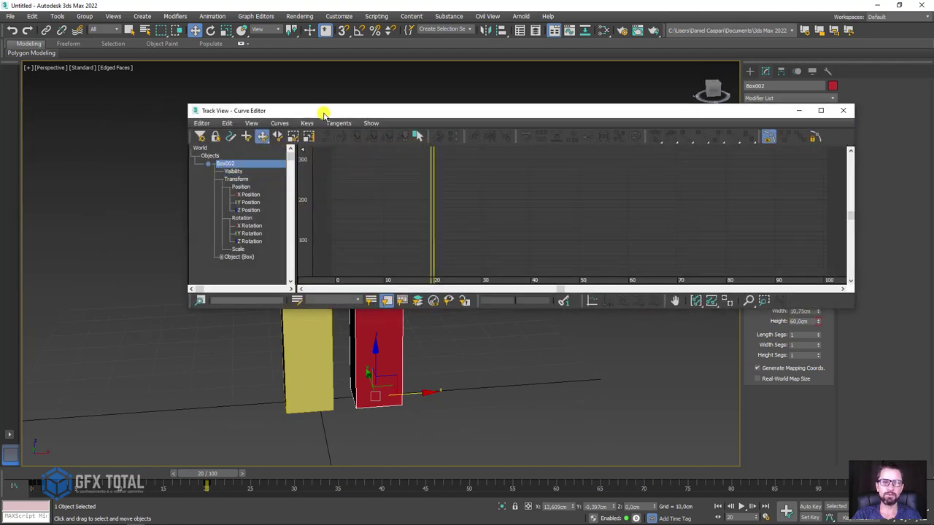
pyautogui.moveTo(323, 114); pyautogui.dragTo(591, 236)
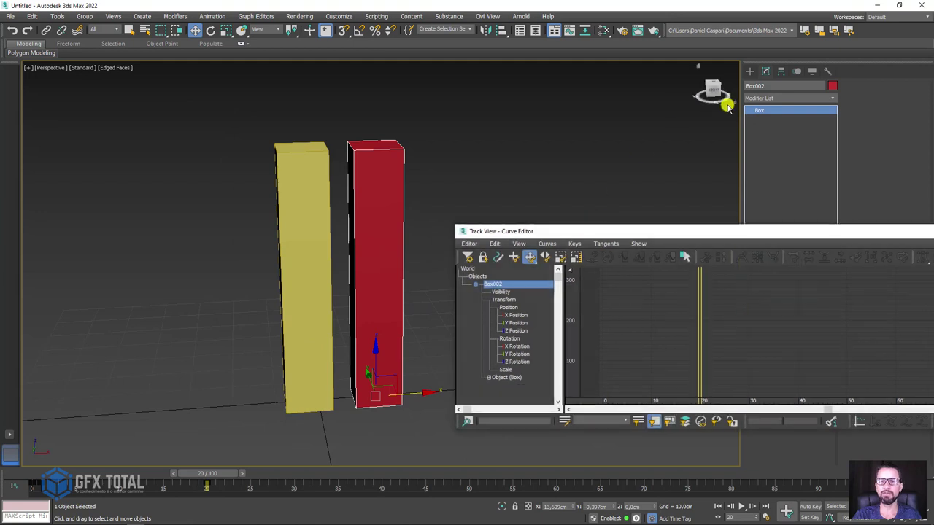
pyautogui.moveTo(745, 89); pyautogui.dragTo(752, 81)
pyautogui.moveTo(640, 97); pyautogui.dragTo(409, 202)
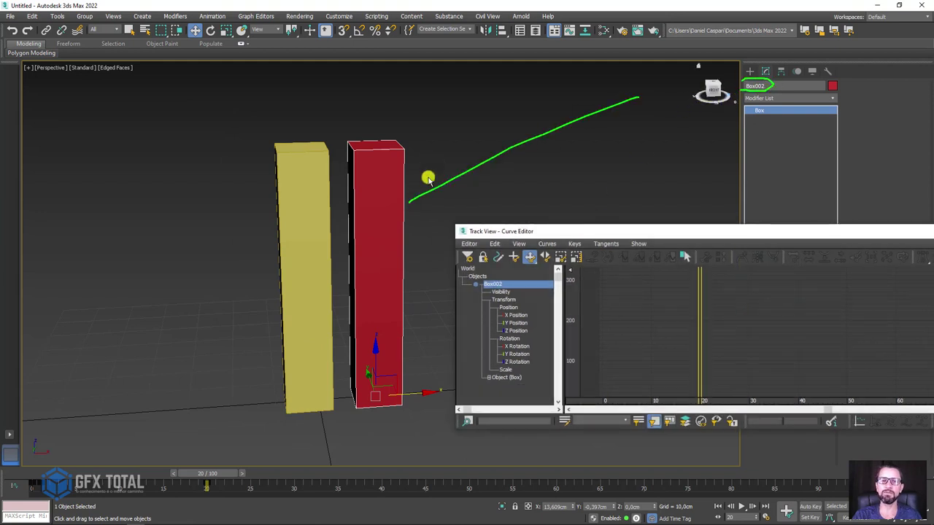
pyautogui.press('Escape')
pyautogui.moveTo(600, 231); pyautogui.dragTo(509, 170)
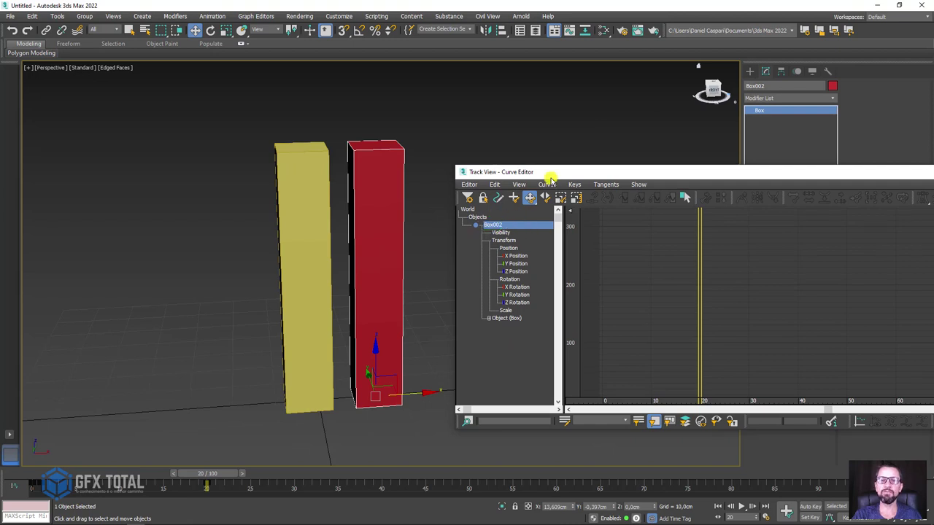
pyautogui.moveTo(574, 173)
pyautogui.mouseDown()
pyautogui.moveTo(521, 120)
pyautogui.moveTo(550, 124)
pyautogui.mouseUp()
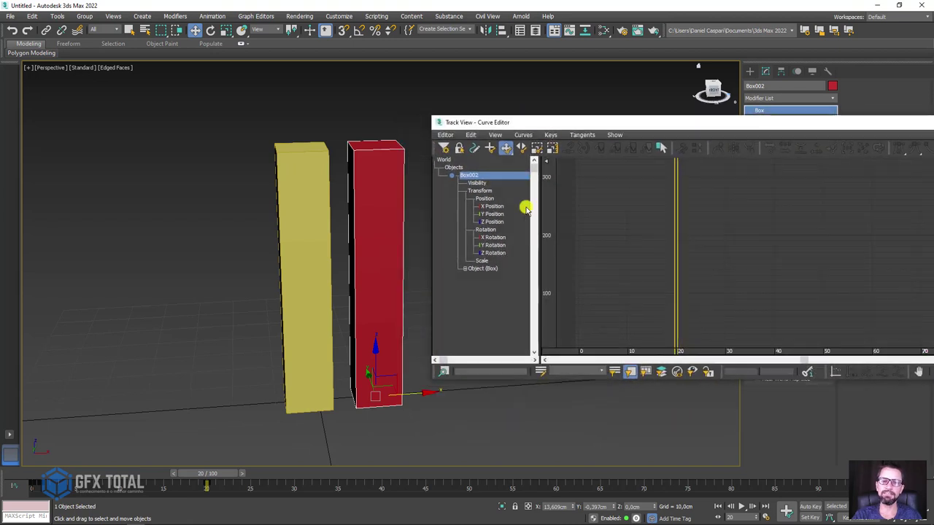
# - Select all keys on Box002's Height curve, make their tangents linear, and minimise the editor
pyautogui.click(465, 269)
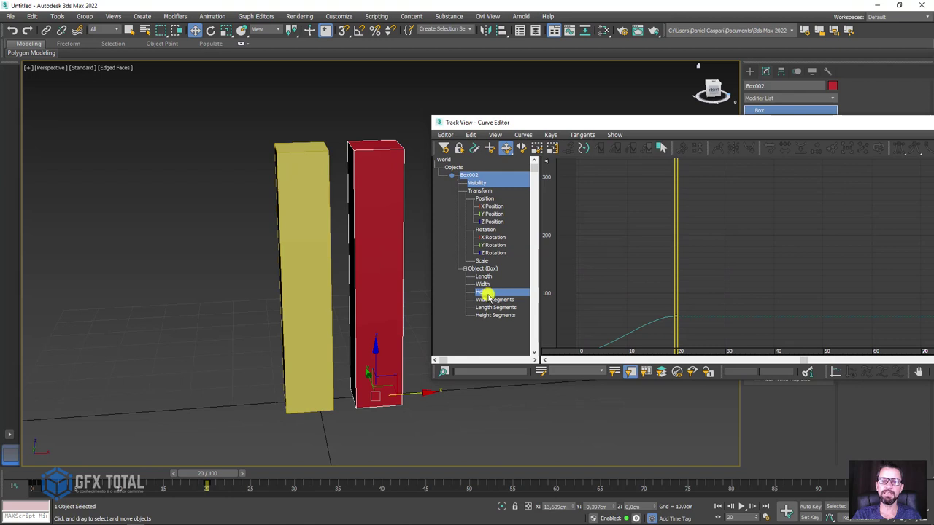
pyautogui.click(481, 292)
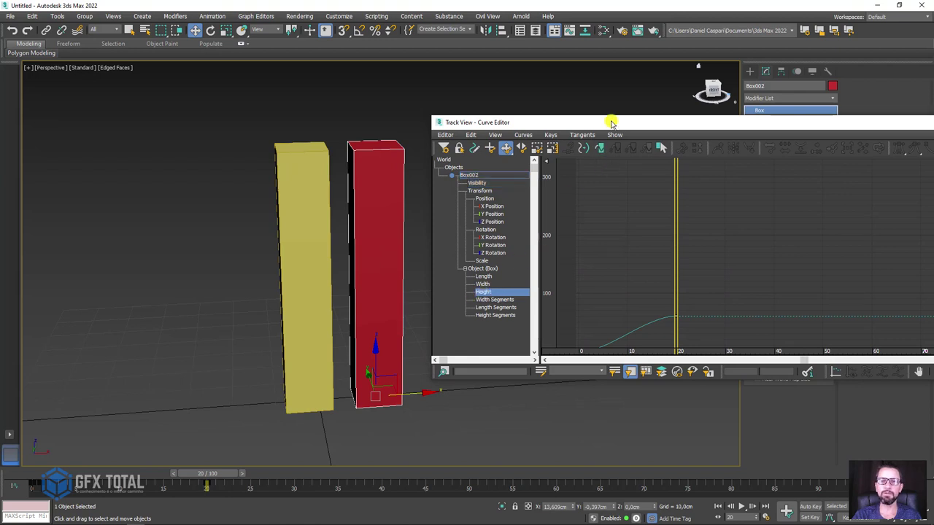
pyautogui.moveTo(611, 123); pyautogui.dragTo(388, 99)
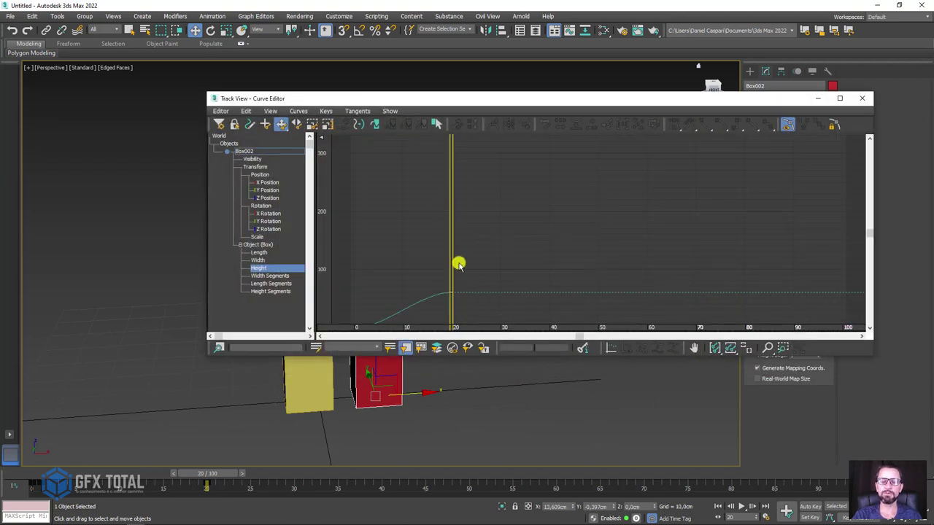
pyautogui.moveTo(458, 264)
pyautogui.mouseDown(button='middle')
pyautogui.moveTo(533, 215)
pyautogui.moveTo(593, 220)
pyautogui.mouseUp(button='middle')
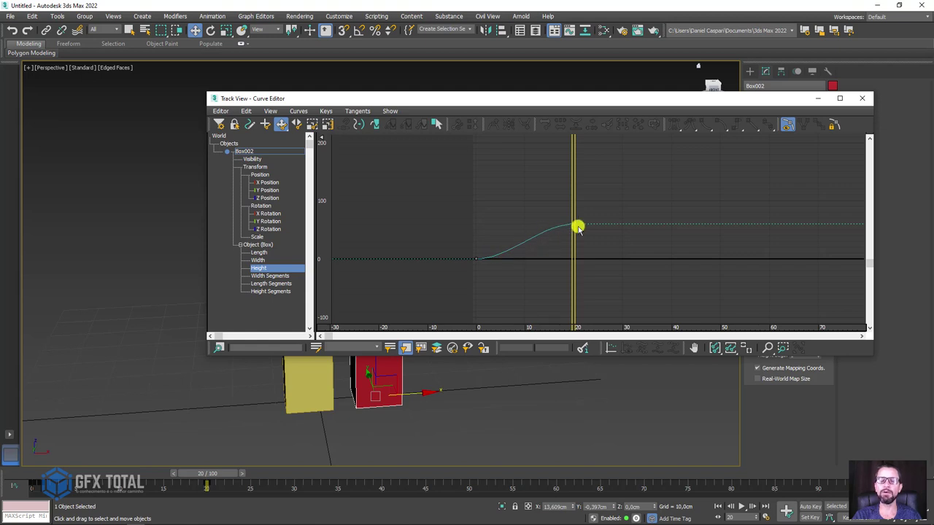
pyautogui.moveTo(605, 194); pyautogui.dragTo(455, 279)
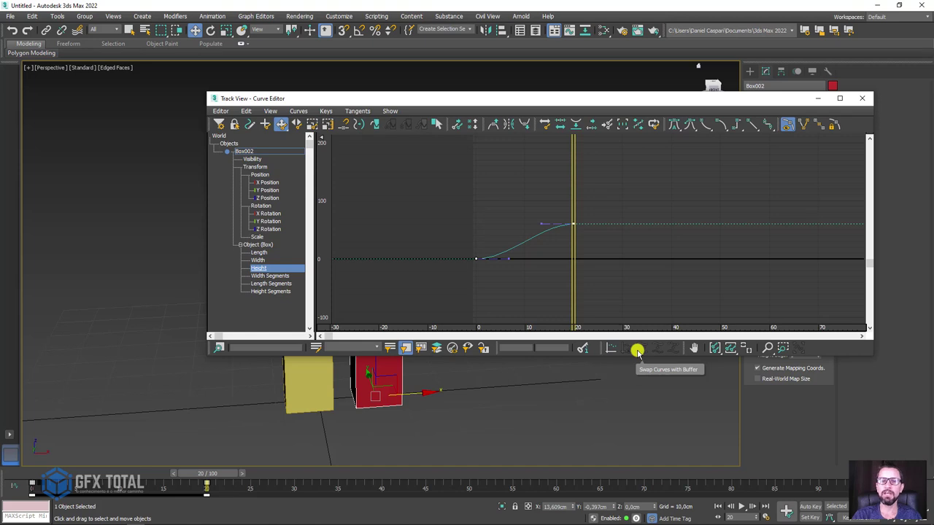
pyautogui.click(756, 123)
pyautogui.click(815, 98)
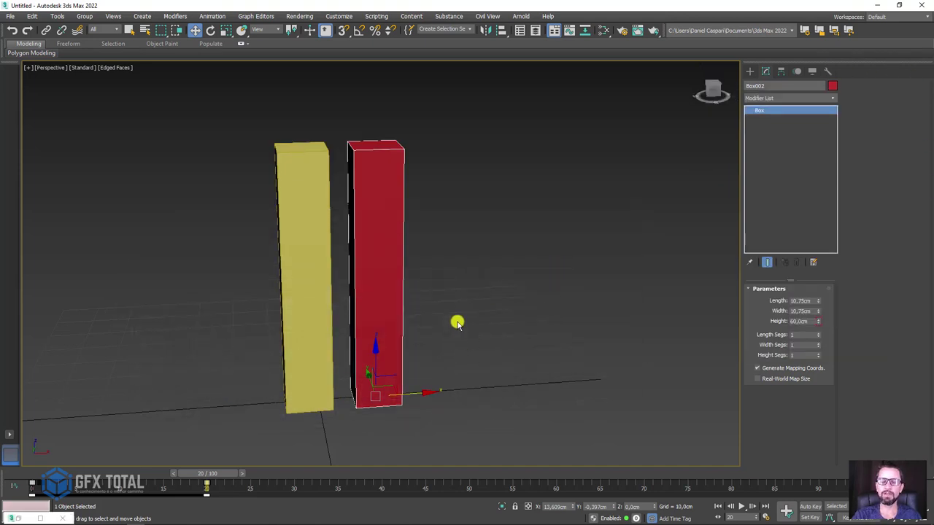
pyautogui.scroll(3, 244, 461)
pyautogui.scroll(-4, 244, 459)
pyautogui.moveTo(206, 472)
pyautogui.mouseDown()
pyautogui.moveTo(50, 473)
pyautogui.moveTo(317, 467)
pyautogui.moveTo(105, 469)
pyautogui.moveTo(206, 467)
pyautogui.mouseUp()
pyautogui.press('w')
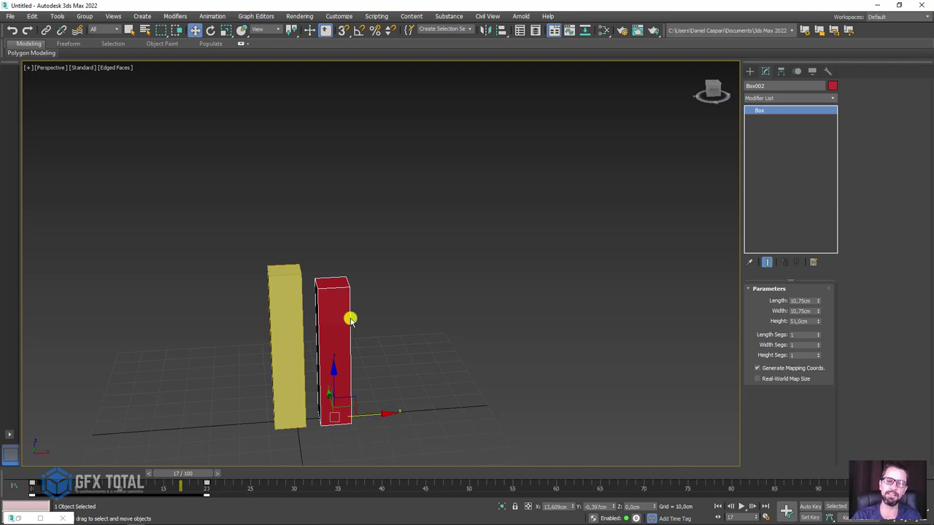
pyautogui.moveTo(197, 475)
pyautogui.mouseDown()
pyautogui.moveTo(63, 482)
pyautogui.moveTo(250, 481)
pyautogui.moveTo(33, 486)
pyautogui.moveTo(228, 476)
pyautogui.mouseUp()
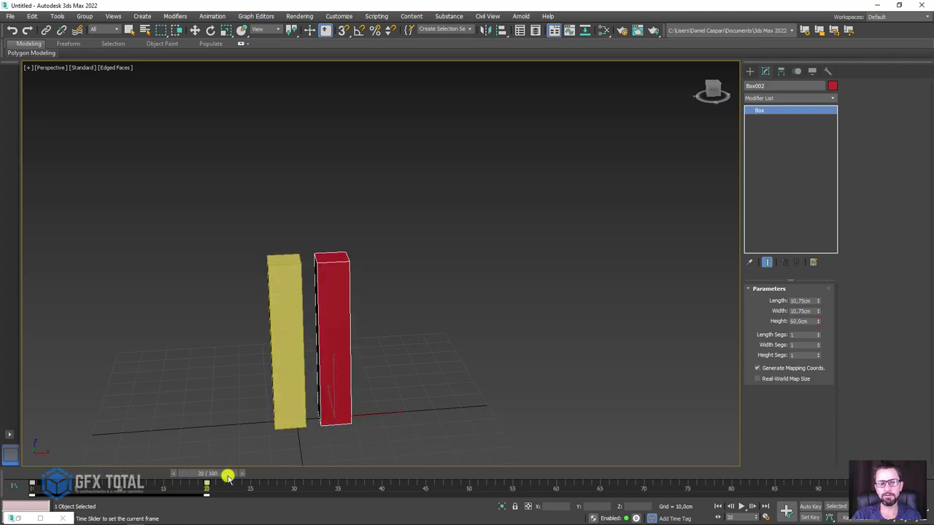
pyautogui.press('w')
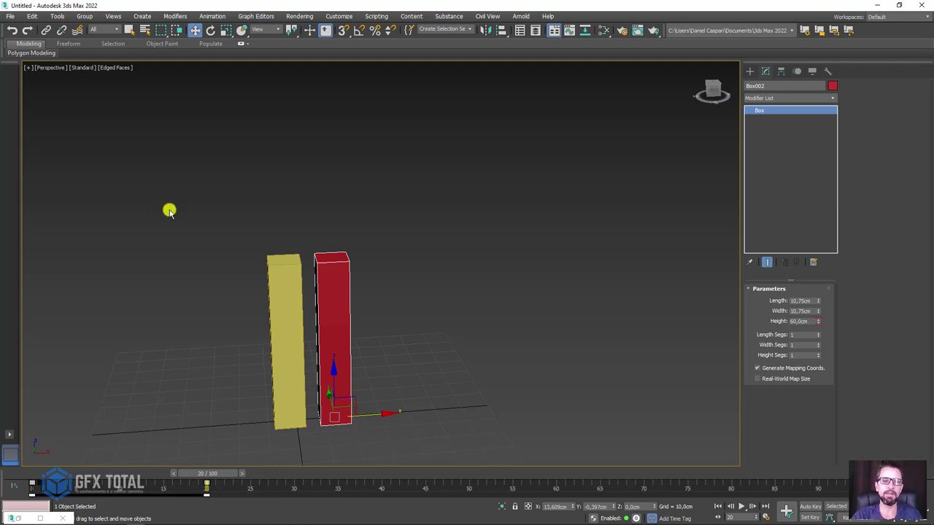
# - Delete the yellow box and move the red box to the left
pyautogui.moveTo(280, 392); pyautogui.dragTo(285, 394)
pyautogui.press('Delete')
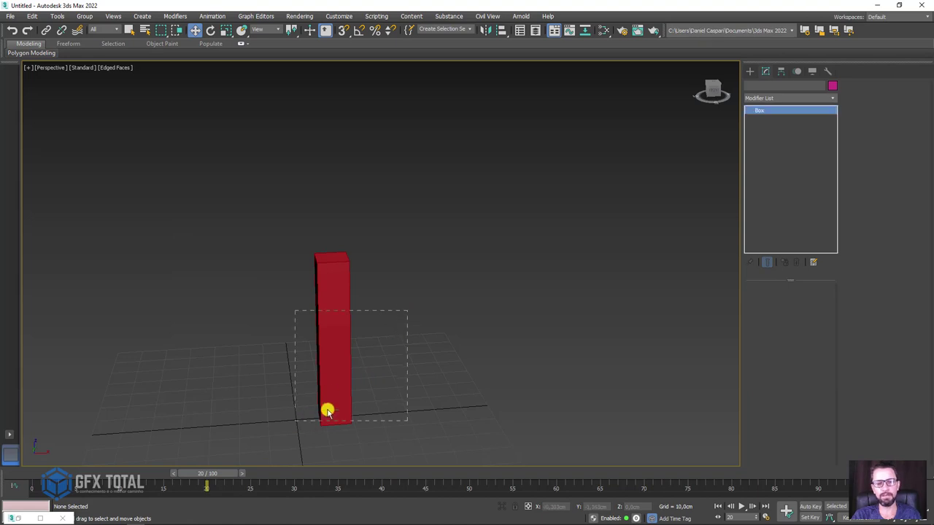
pyautogui.moveTo(405, 314); pyautogui.dragTo(313, 416)
pyautogui.moveTo(376, 413); pyautogui.dragTo(273, 421)
pyautogui.moveTo(273, 421)
pyautogui.mouseDown(button='middle')
pyautogui.moveTo(324, 367)
pyautogui.moveTo(212, 364)
pyautogui.mouseUp(button='middle')
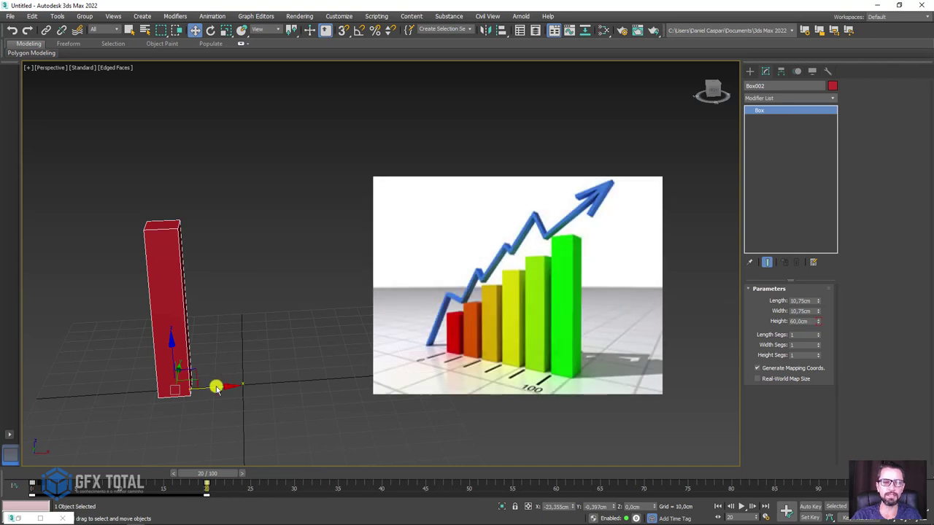
# - Clone the red box along X with 4 copies, then scrub to check the new boxes
pyautogui.keyDown('shift'); pyautogui.moveTo(215, 387); pyautogui.dragTo(271, 385); pyautogui.keyUp('shift')
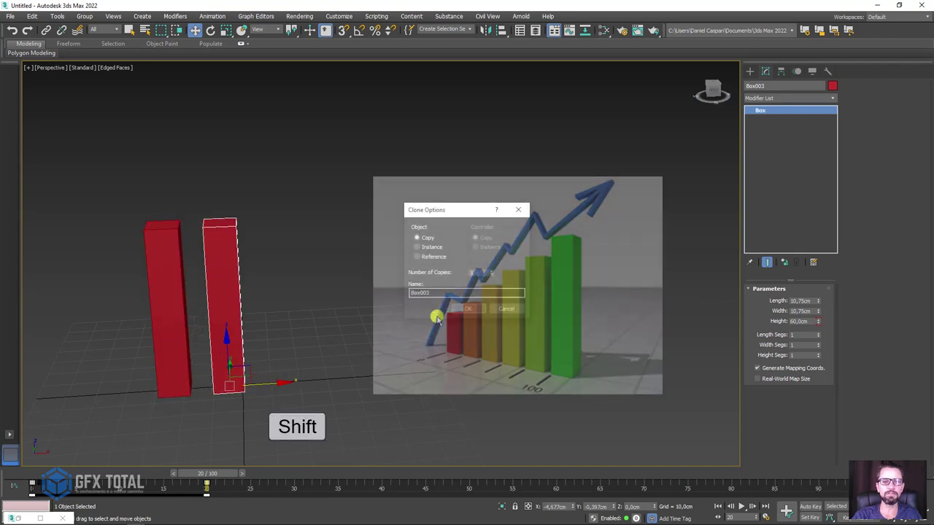
pyautogui.doubleClick(476, 273)
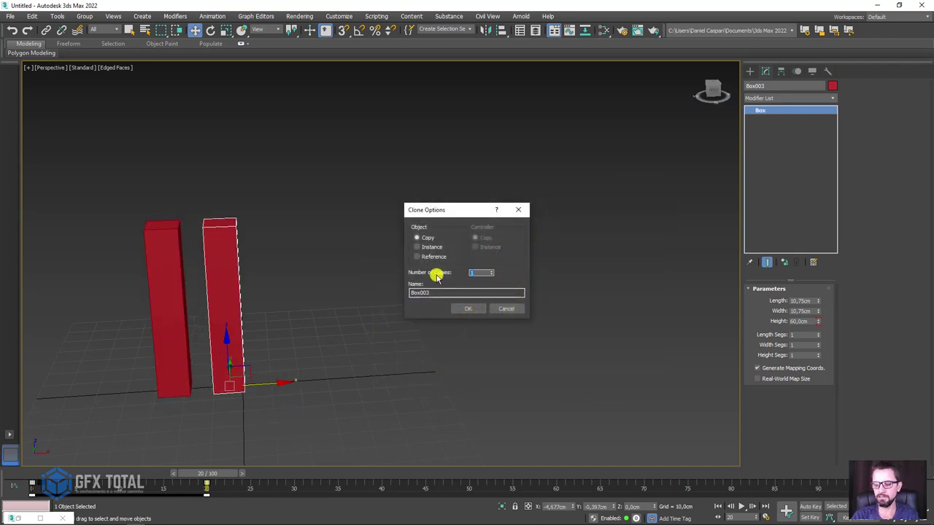
pyautogui.click(461, 309)
pyautogui.moveTo(224, 472)
pyautogui.mouseDown()
pyautogui.moveTo(59, 469)
pyautogui.moveTo(226, 459)
pyautogui.moveTo(10, 454)
pyautogui.moveTo(209, 459)
pyautogui.moveTo(183, 460)
pyautogui.mouseUp()
# - Colour the second box green and the third box blue
pyautogui.press('w')
pyautogui.click(229, 277)
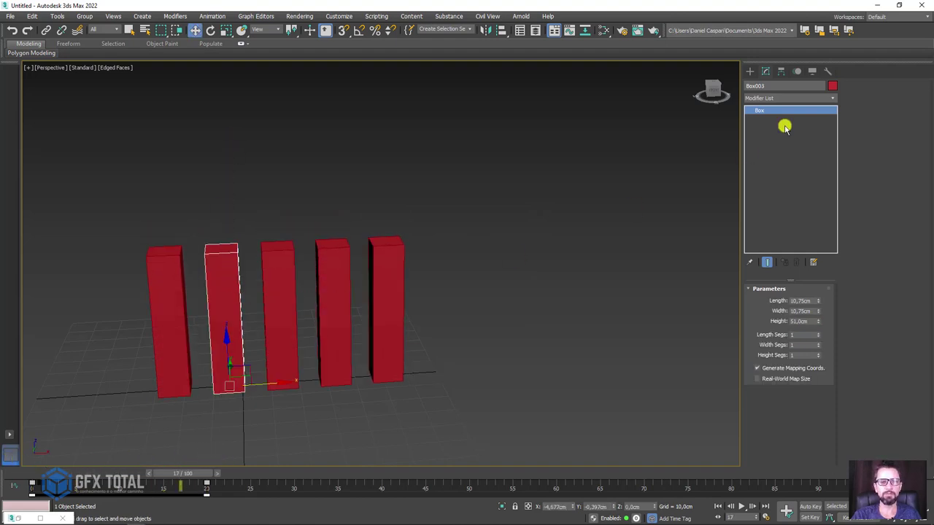
pyautogui.click(834, 86)
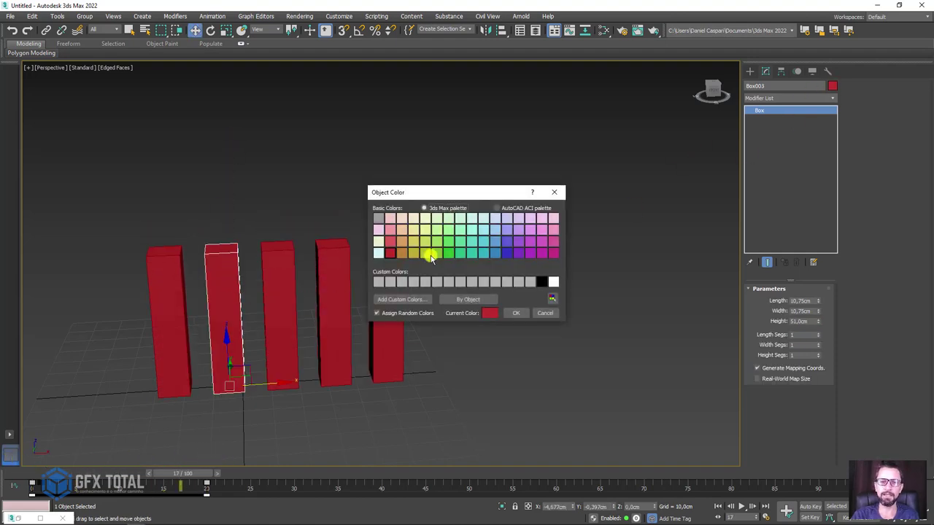
pyautogui.click(454, 254)
pyautogui.click(516, 313)
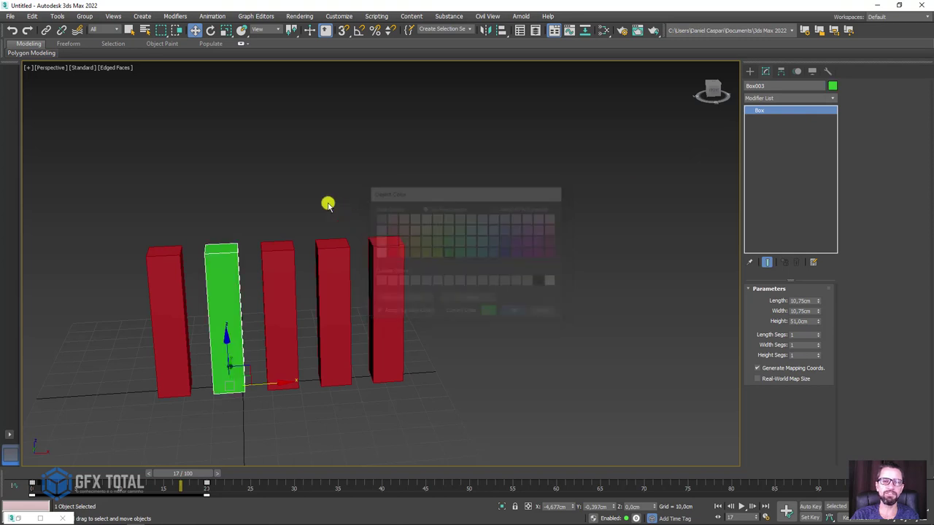
pyautogui.click(277, 292)
pyautogui.click(833, 87)
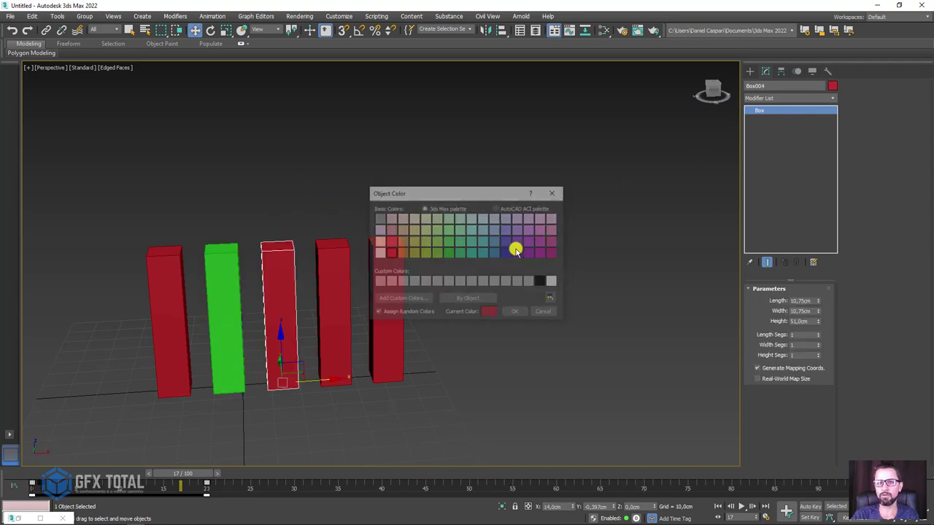
pyautogui.click(508, 254)
pyautogui.click(516, 313)
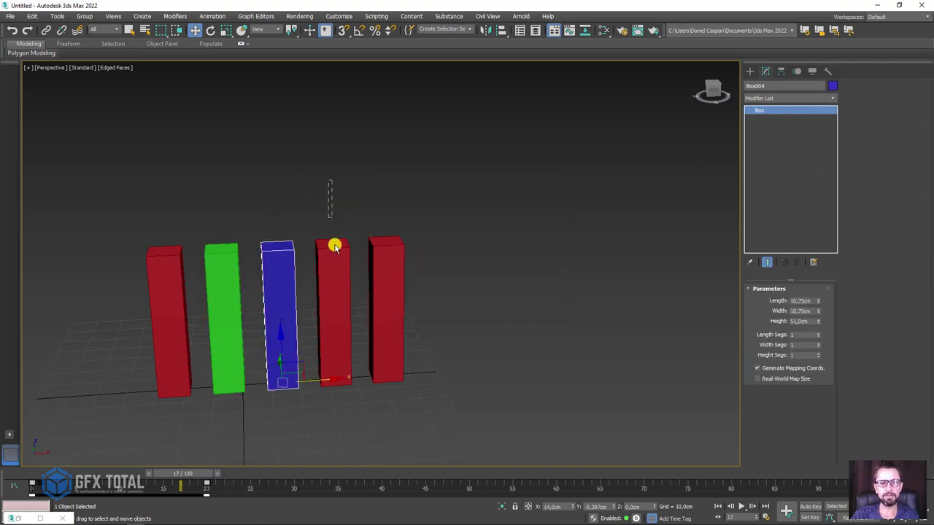
# - Colour the fourth box cyan and the fifth box yellow-green
pyautogui.click(344, 280)
pyautogui.click(832, 87)
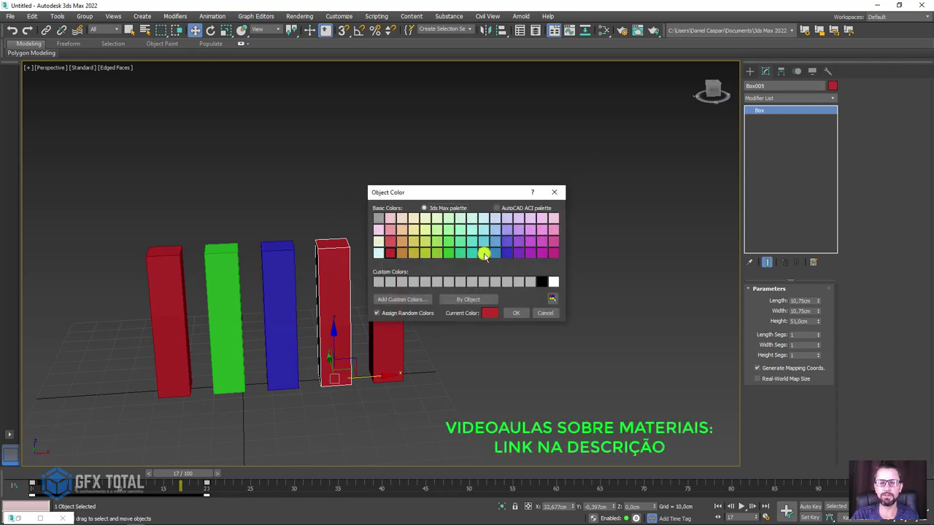
pyautogui.click(484, 253)
pyautogui.click(516, 313)
pyautogui.click(398, 288)
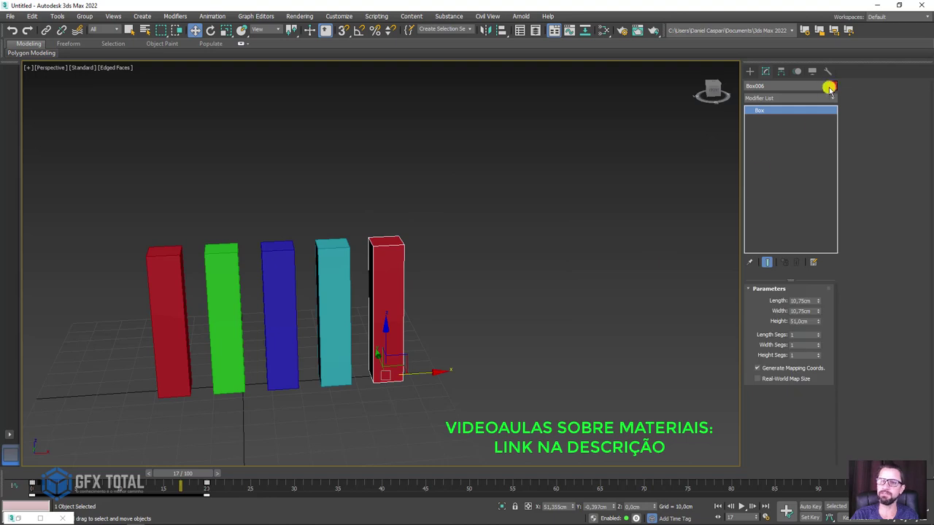
pyautogui.click(425, 252)
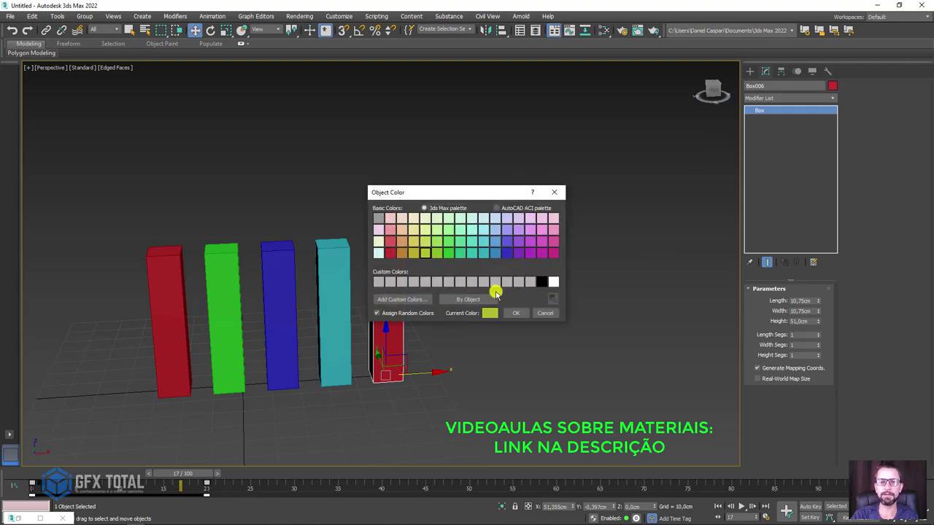
pyautogui.click(520, 315)
pyautogui.moveTo(463, 323); pyautogui.dragTo(502, 315, button='middle')
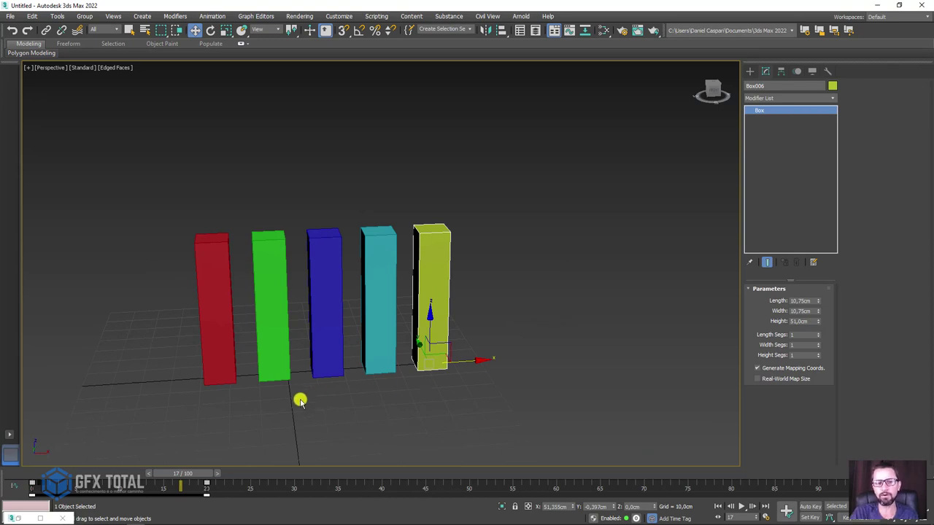
# - Return to frame 0, select all five boxes, and select their growth keys on the track bar
pyautogui.moveTo(182, 474)
pyautogui.mouseDown()
pyautogui.moveTo(38, 476)
pyautogui.moveTo(219, 459)
pyautogui.moveTo(36, 470)
pyautogui.moveTo(217, 459)
pyautogui.moveTo(50, 460)
pyautogui.moveTo(227, 460)
pyautogui.mouseUp()
pyautogui.press('w')
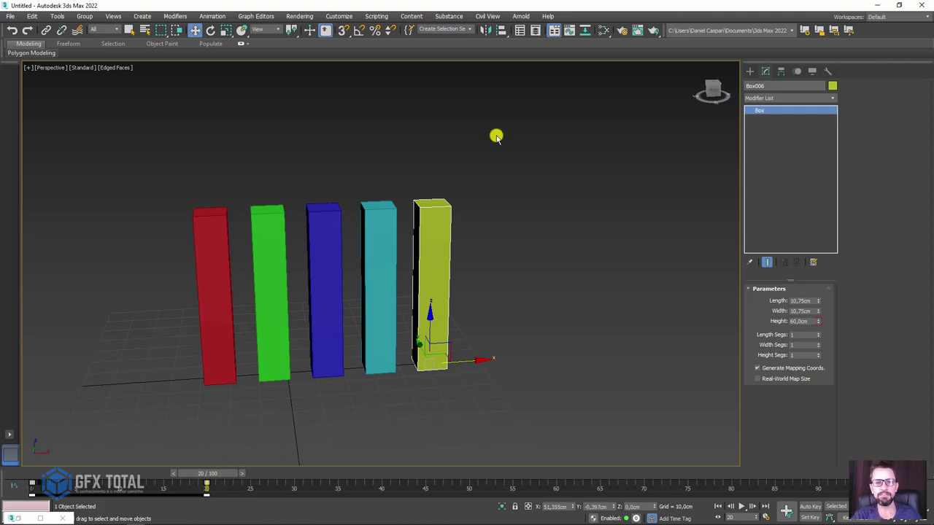
pyautogui.moveTo(103, 396); pyautogui.dragTo(106, 405)
pyautogui.moveTo(161, 400); pyautogui.dragTo(182, 390, button='middle')
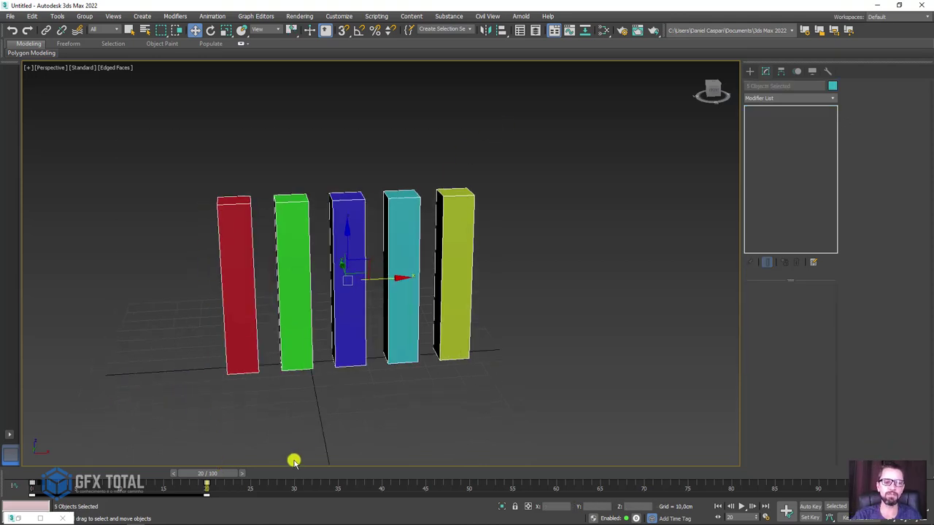
pyautogui.moveTo(243, 495); pyautogui.dragTo(97, 494)
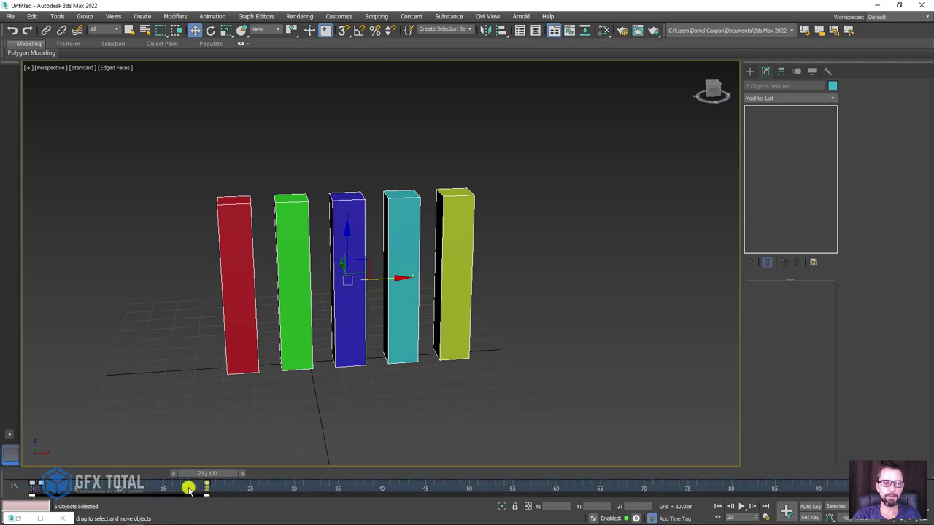
pyautogui.moveTo(189, 488)
pyautogui.mouseDown()
pyautogui.moveTo(219, 491)
pyautogui.moveTo(93, 476)
pyautogui.moveTo(115, 475)
pyautogui.mouseUp()
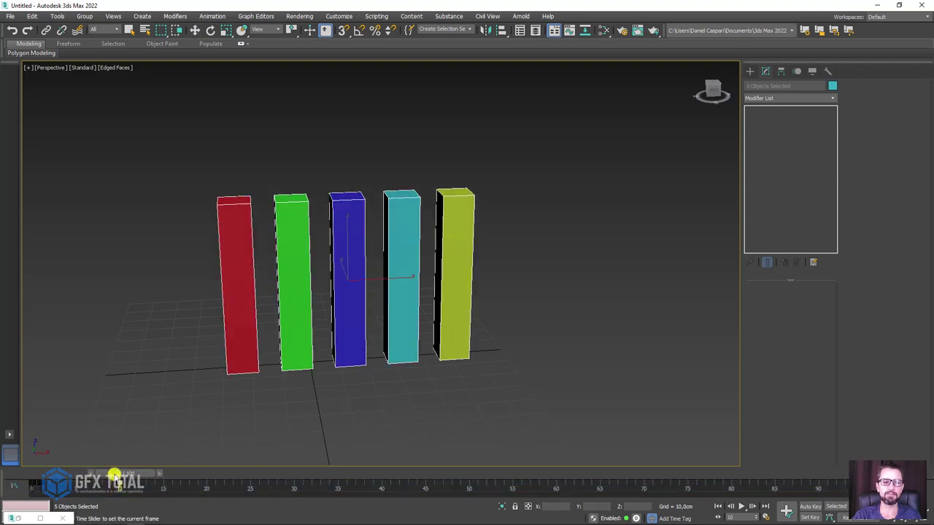
# - Shift the frame 0 and 10 keys of every box except red about 10 frames later
pyautogui.press('w')
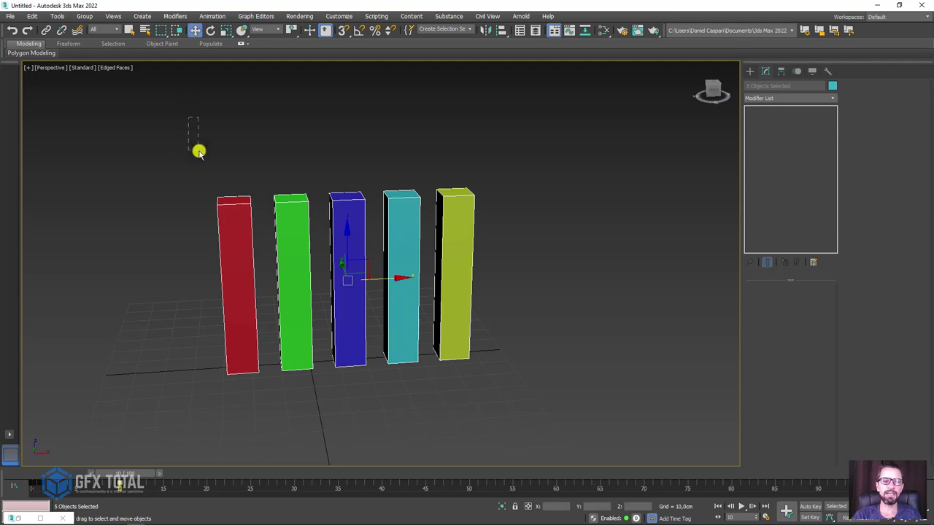
pyautogui.moveTo(198, 151); pyautogui.dragTo(179, 295)
pyautogui.moveTo(161, 152); pyautogui.dragTo(597, 419)
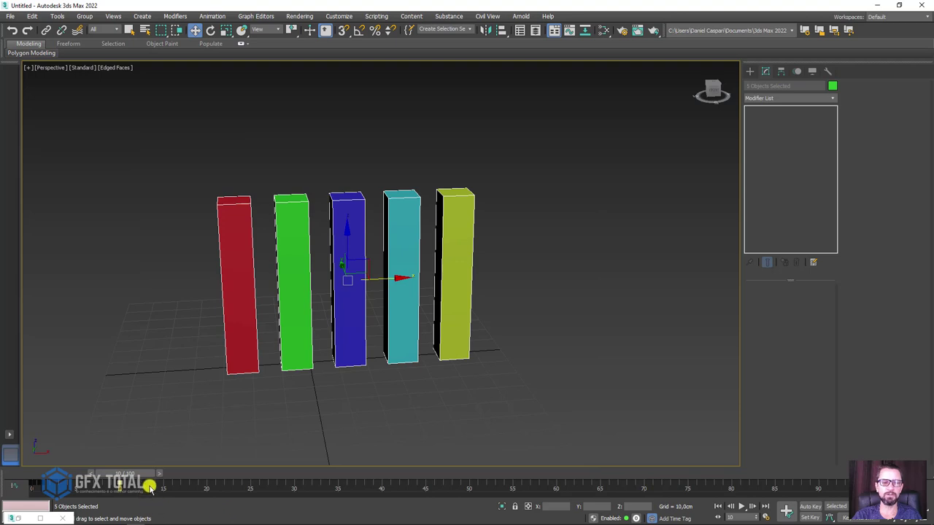
pyautogui.moveTo(150, 487); pyautogui.dragTo(26, 487)
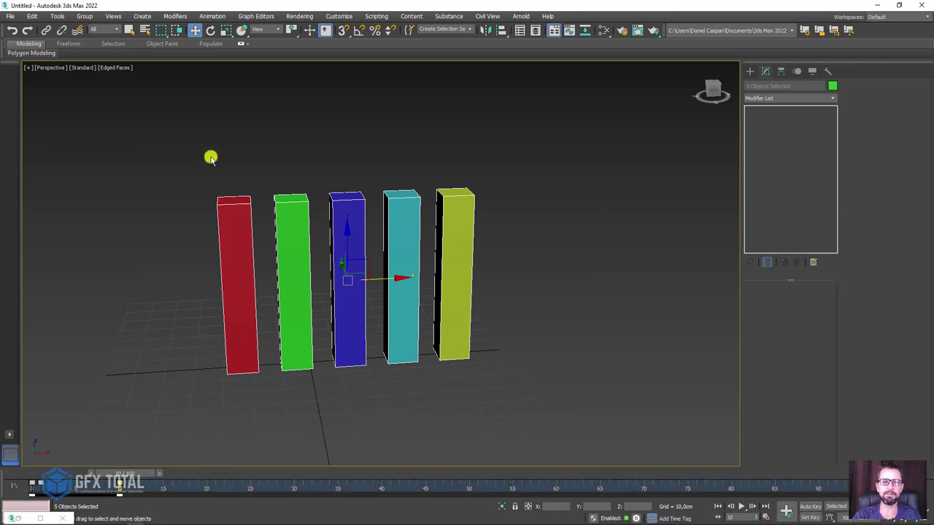
pyautogui.keyDown('alt'); pyautogui.moveTo(209, 148); pyautogui.dragTo(248, 360); pyautogui.keyUp('alt')
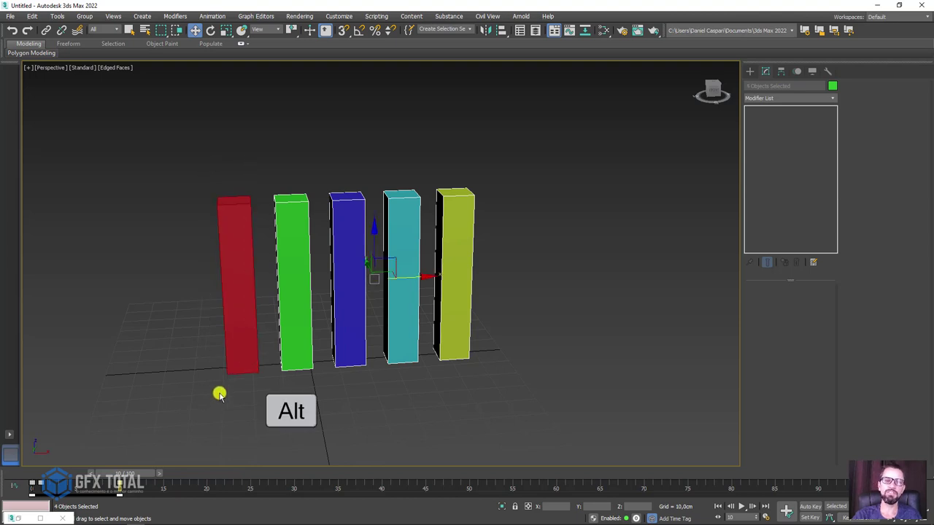
pyautogui.moveTo(123, 486); pyautogui.dragTo(205, 487)
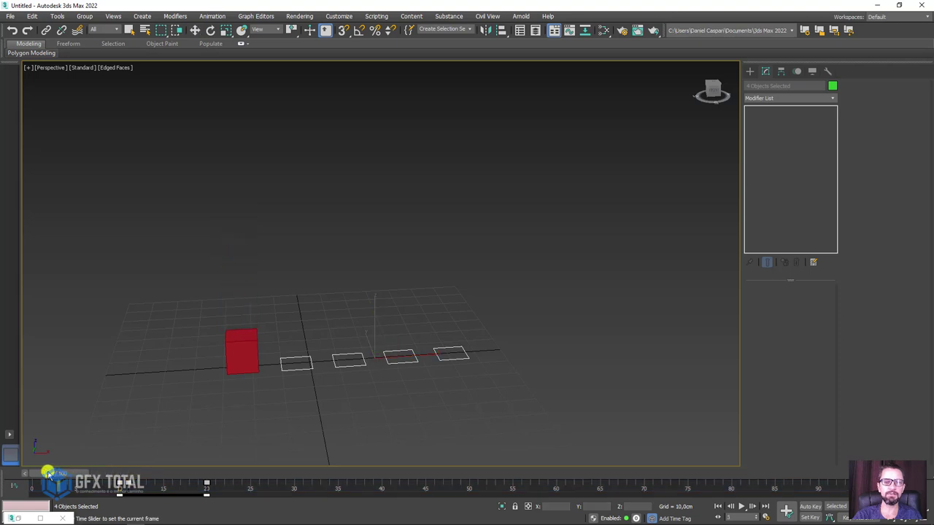
pyautogui.moveTo(41, 474)
pyautogui.mouseDown()
pyautogui.moveTo(177, 478)
pyautogui.moveTo(88, 491)
pyautogui.moveTo(192, 482)
pyautogui.moveTo(557, 491)
pyautogui.moveTo(734, 486)
pyautogui.moveTo(723, 468)
pyautogui.mouseUp()
# - Drop green, then blue, from the selection, pushing the remaining boxes' keys later each time
pyautogui.press('w')
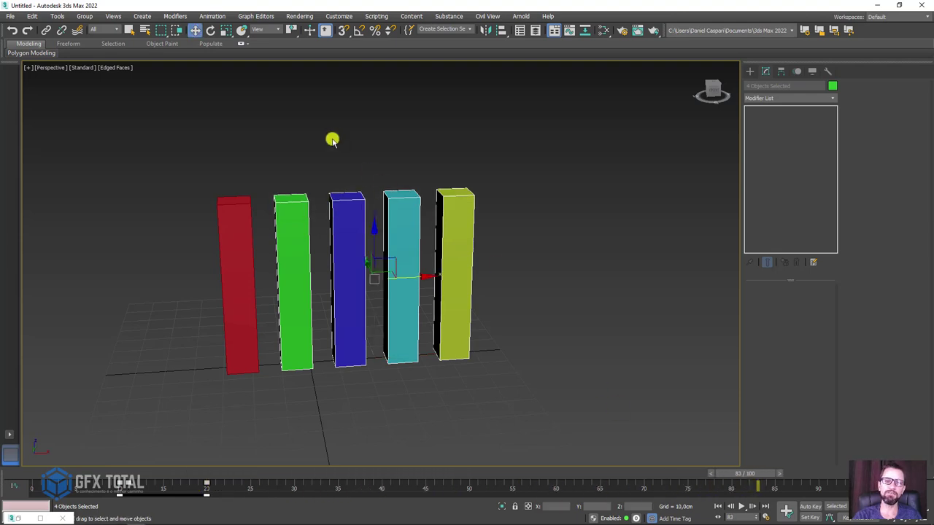
pyautogui.keyDown('alt'); pyautogui.click(278, 277); pyautogui.keyUp('alt')
pyautogui.moveTo(210, 485); pyautogui.dragTo(294, 484)
pyautogui.moveTo(296, 178); pyautogui.dragTo(351, 264)
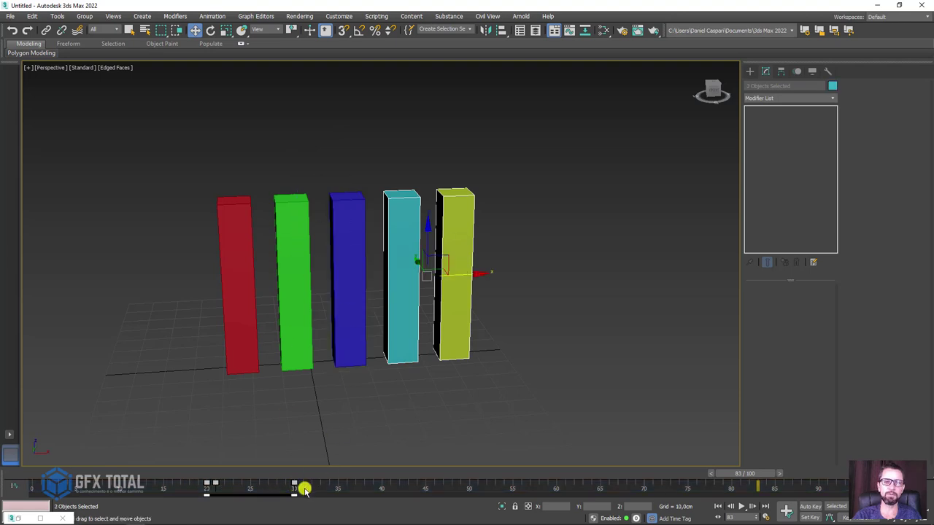
pyautogui.moveTo(296, 488)
pyautogui.mouseDown()
pyautogui.moveTo(469, 489)
pyautogui.moveTo(397, 473)
pyautogui.moveTo(413, 467)
pyautogui.moveTo(15, 450)
pyautogui.moveTo(482, 475)
pyautogui.moveTo(163, 477)
pyautogui.moveTo(314, 474)
pyautogui.mouseUp()
# - Deselect the cyan box, then select the green box and go to frame 20
pyautogui.keyDown('alt'); pyautogui.click(398, 313); pyautogui.keyUp('alt')
pyautogui.press('w')
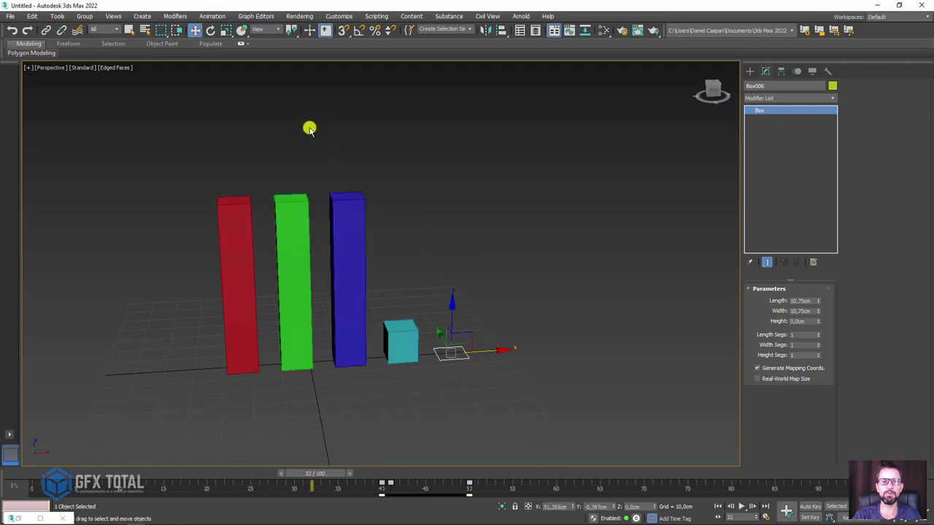
pyautogui.click(292, 281)
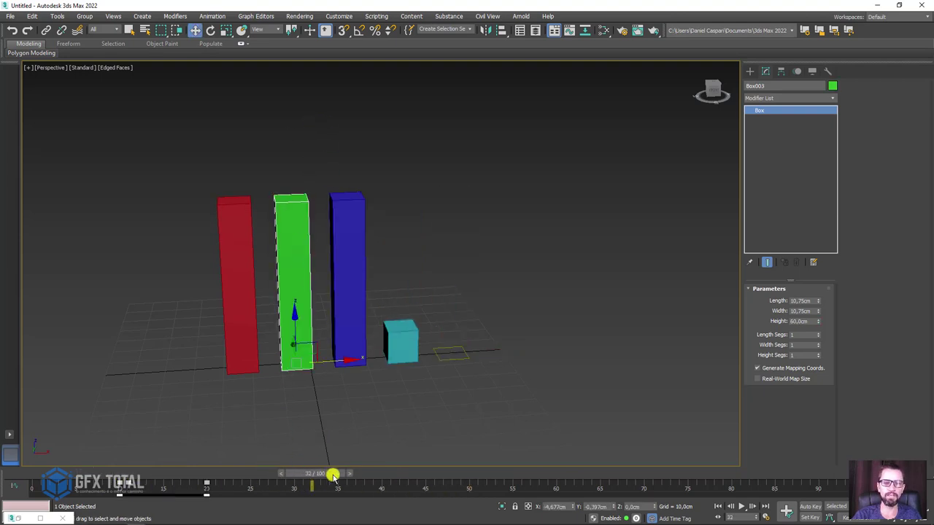
pyautogui.moveTo(332, 475)
pyautogui.mouseDown()
pyautogui.moveTo(229, 467)
pyautogui.moveTo(220, 455)
pyautogui.mouseUp()
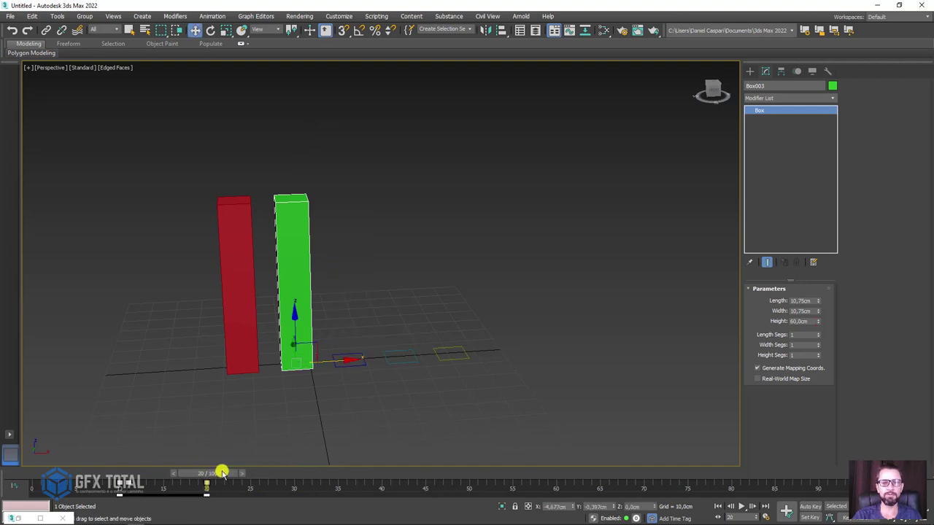
# - Turn on Auto Key and set the green box's height to 40 cm at frame 20
pyautogui.click(810, 507)
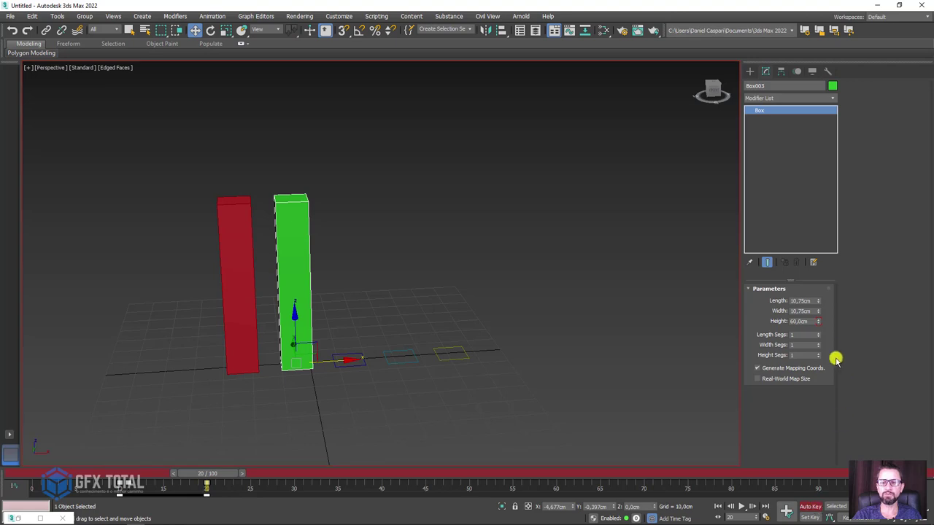
pyautogui.moveTo(817, 324); pyautogui.dragTo(821, 338)
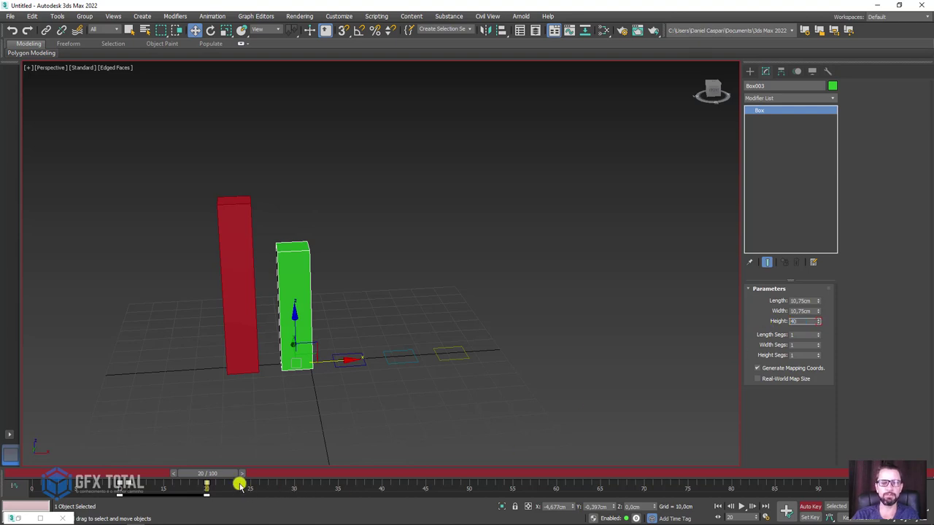
pyautogui.press('Return')
# - Set the blue box's height to 55 cm at frame 30
pyautogui.moveTo(221, 473); pyautogui.dragTo(317, 472)
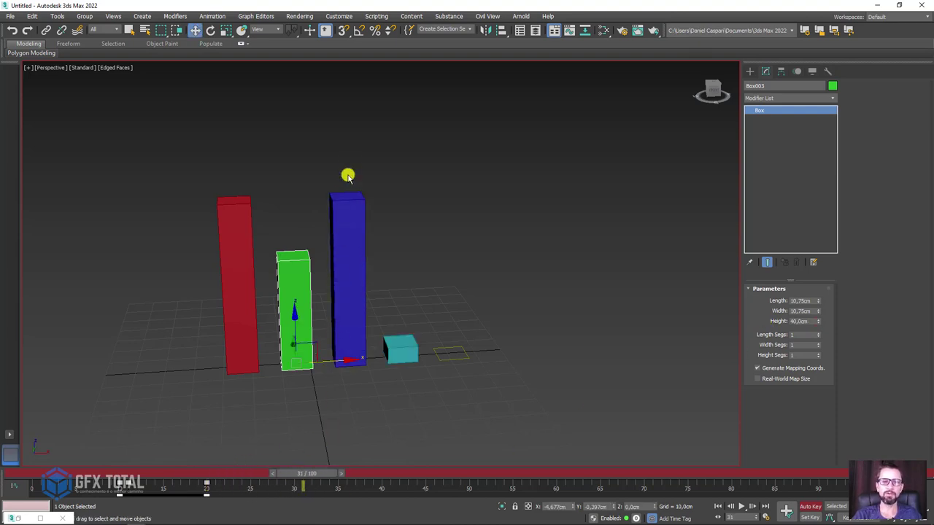
pyautogui.click(348, 252)
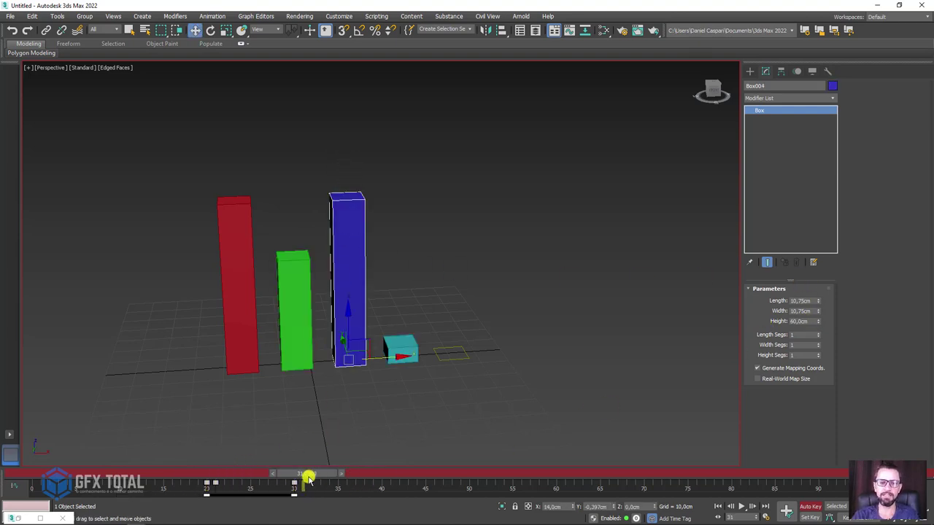
pyautogui.moveTo(308, 478); pyautogui.dragTo(301, 477)
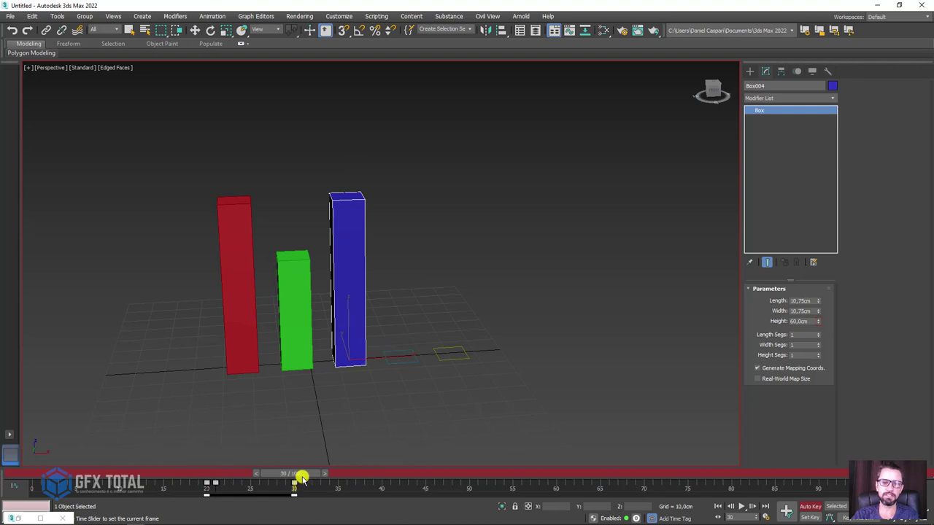
pyautogui.doubleClick(801, 321)
pyautogui.write('55')
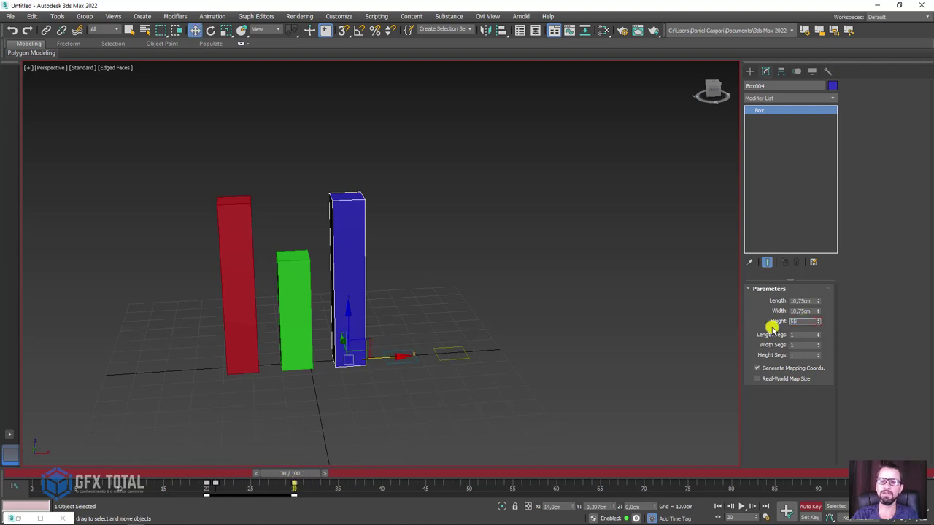
pyautogui.press('Return')
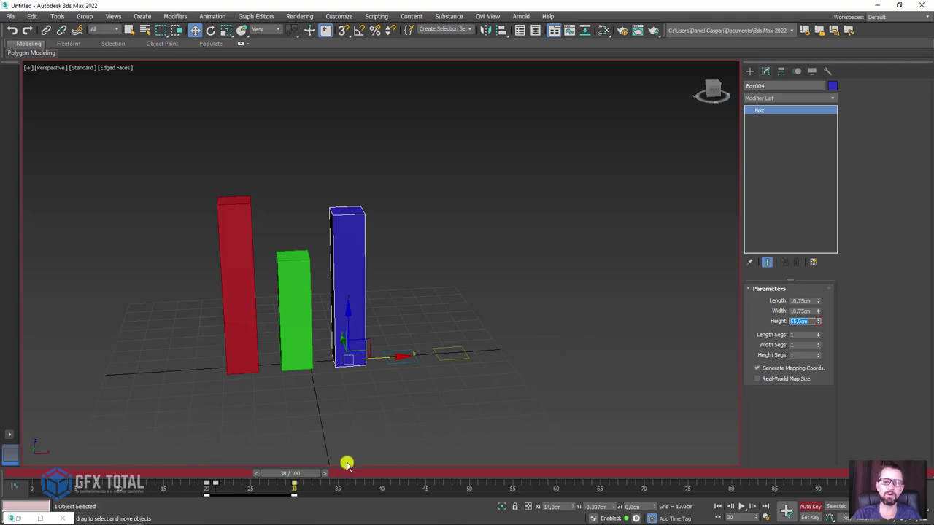
# - Set the cyan box's height to 10 cm at its final growth frame
pyautogui.moveTo(416, 298); pyautogui.dragTo(391, 389)
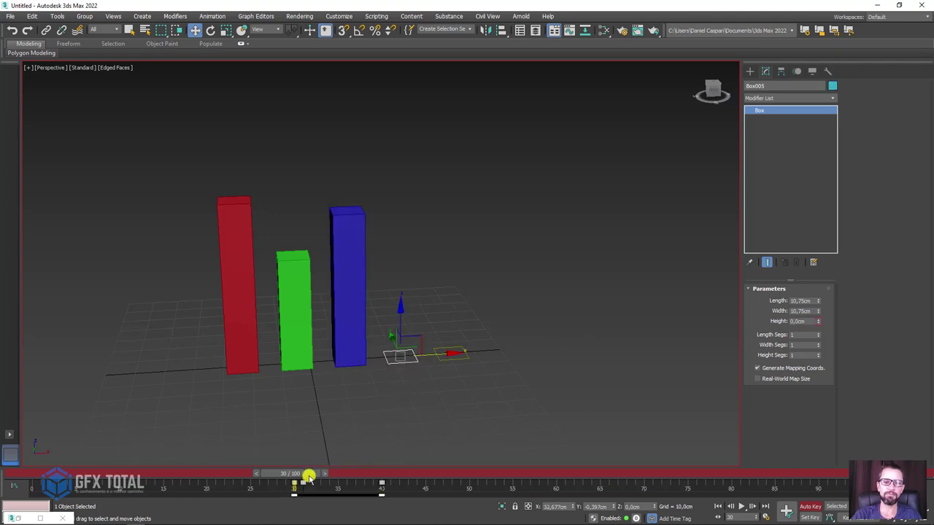
pyautogui.moveTo(309, 475); pyautogui.dragTo(402, 476)
pyautogui.press('w')
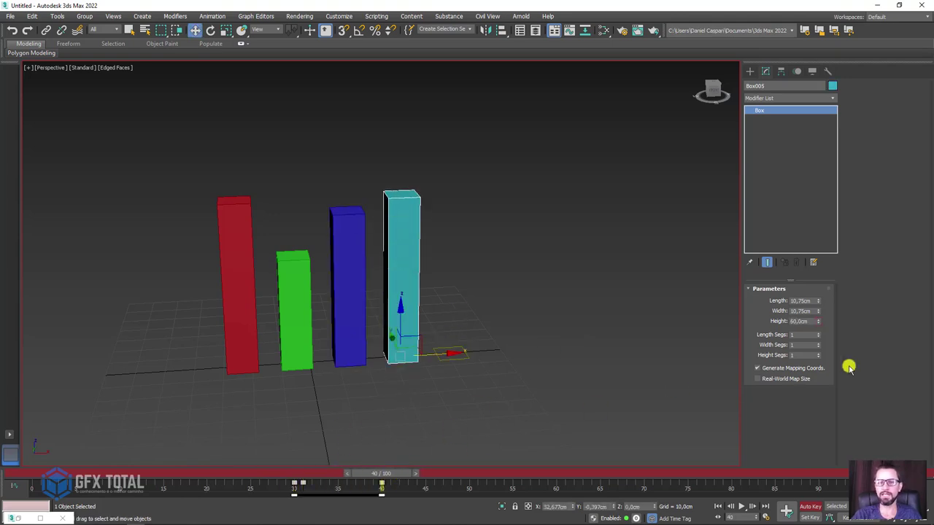
pyautogui.doubleClick(803, 321)
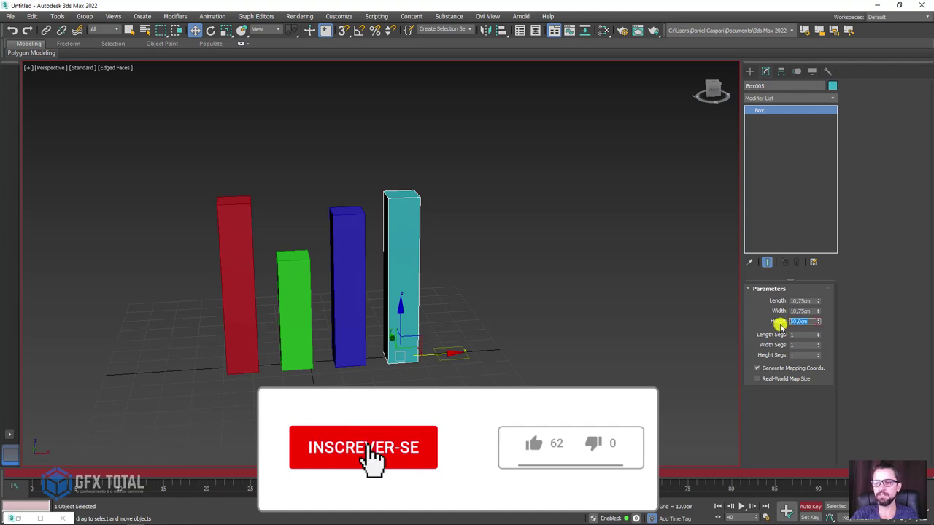
pyautogui.write('10')
pyautogui.press('Return')
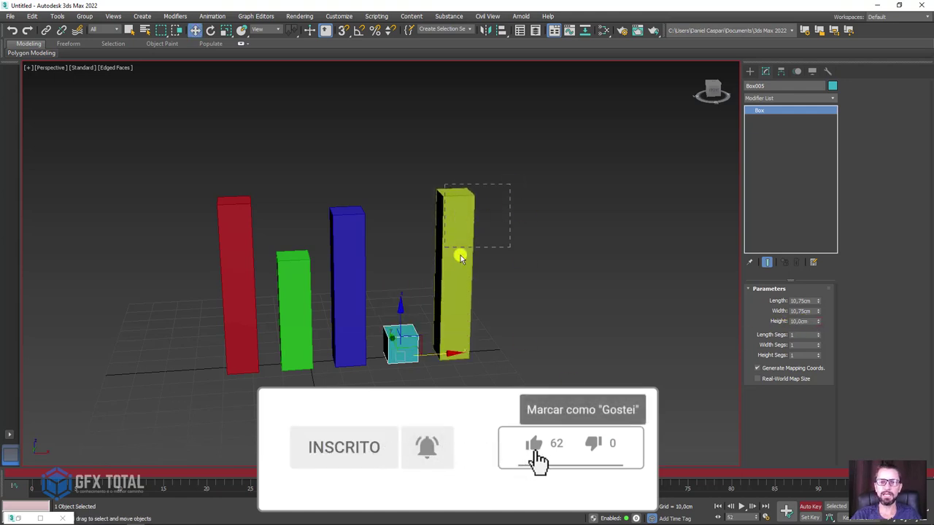
# - Set the yellow box's height to 25 cm at frame 50
pyautogui.click(457, 254)
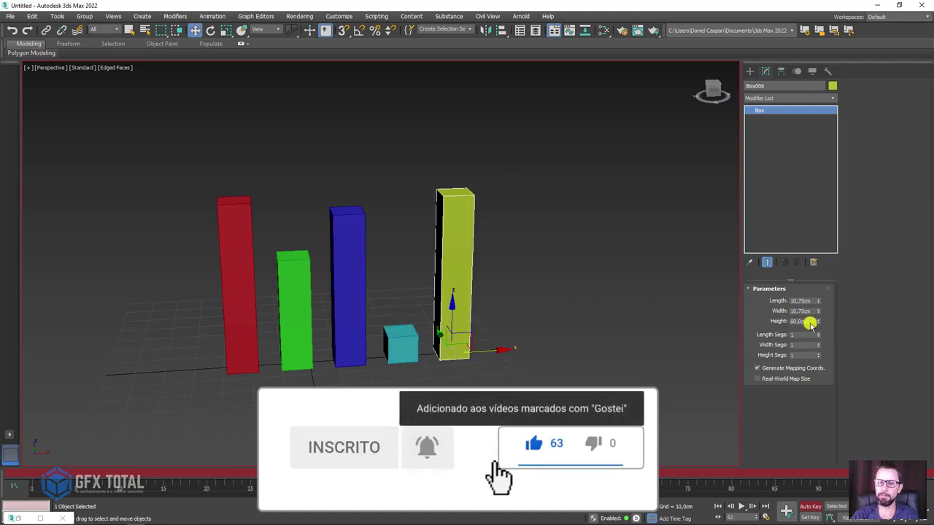
pyautogui.moveTo(810, 321); pyautogui.dragTo(767, 328)
pyautogui.moveTo(489, 473); pyautogui.dragTo(474, 470)
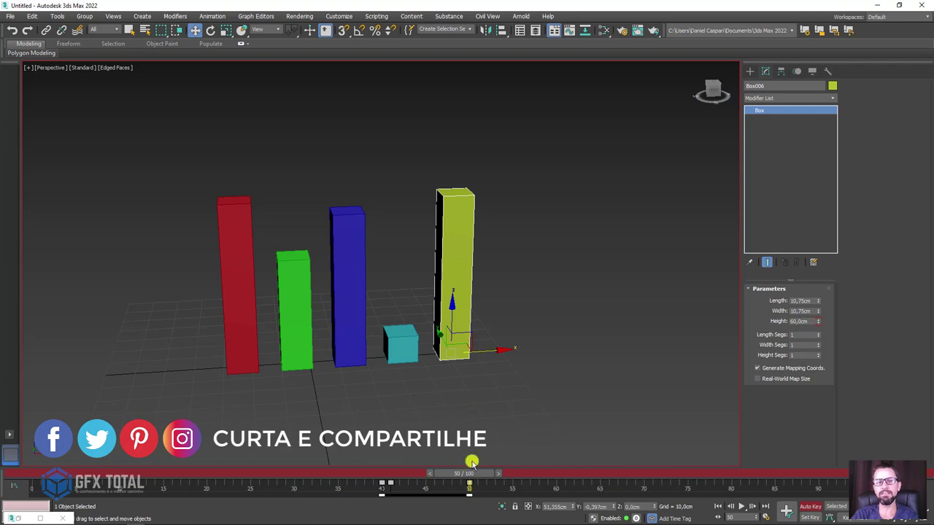
pyautogui.moveTo(807, 322); pyautogui.dragTo(766, 324)
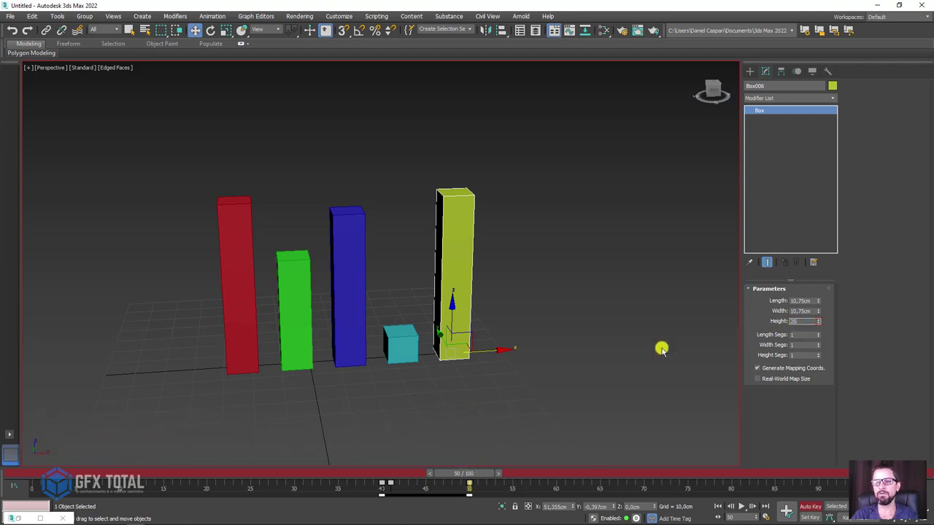
pyautogui.moveTo(471, 473)
pyautogui.mouseDown()
pyautogui.moveTo(46, 482)
pyautogui.moveTo(399, 477)
pyautogui.moveTo(73, 470)
pyautogui.moveTo(502, 467)
pyautogui.mouseUp()
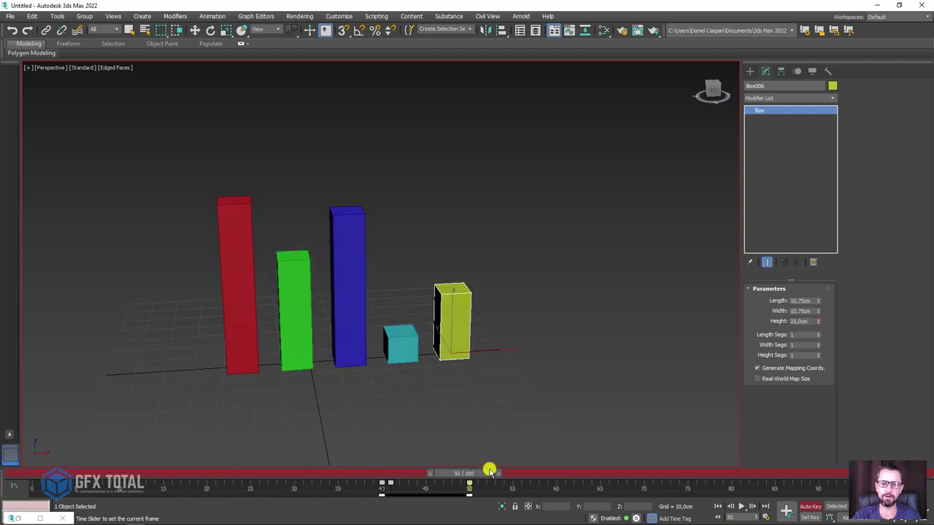
pyautogui.press('w')
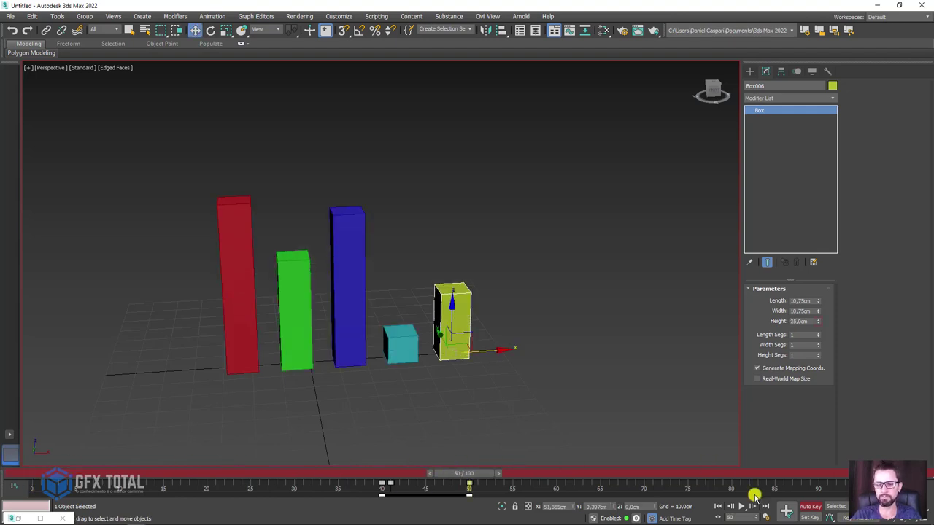
# - Turn off Auto Key, zoom out, and Shift-drag the red box upward to clone it
pyautogui.click(810, 506)
pyautogui.scroll(-5, 535, 381)
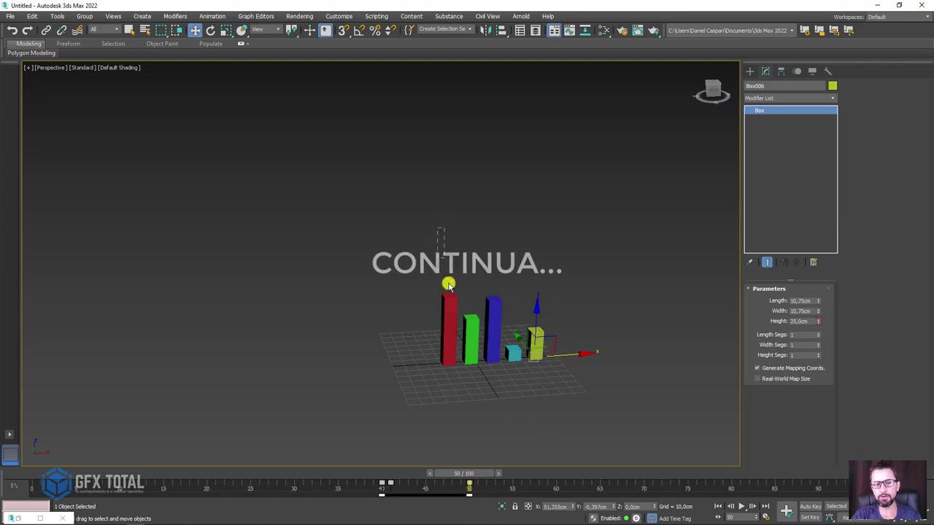
pyautogui.click(449, 343)
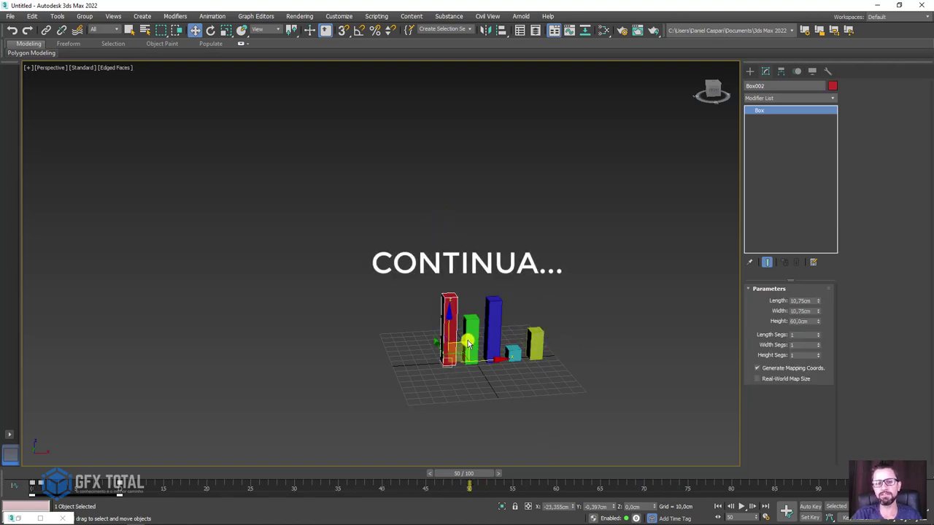
pyautogui.keyDown('shift'); pyautogui.moveTo(468, 343); pyautogui.dragTo(470, 182); pyautogui.keyUp('shift')
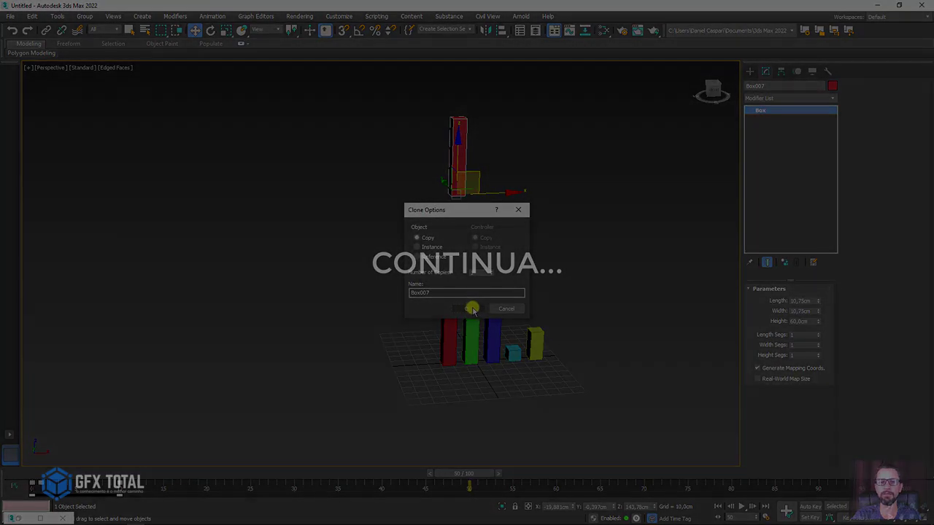